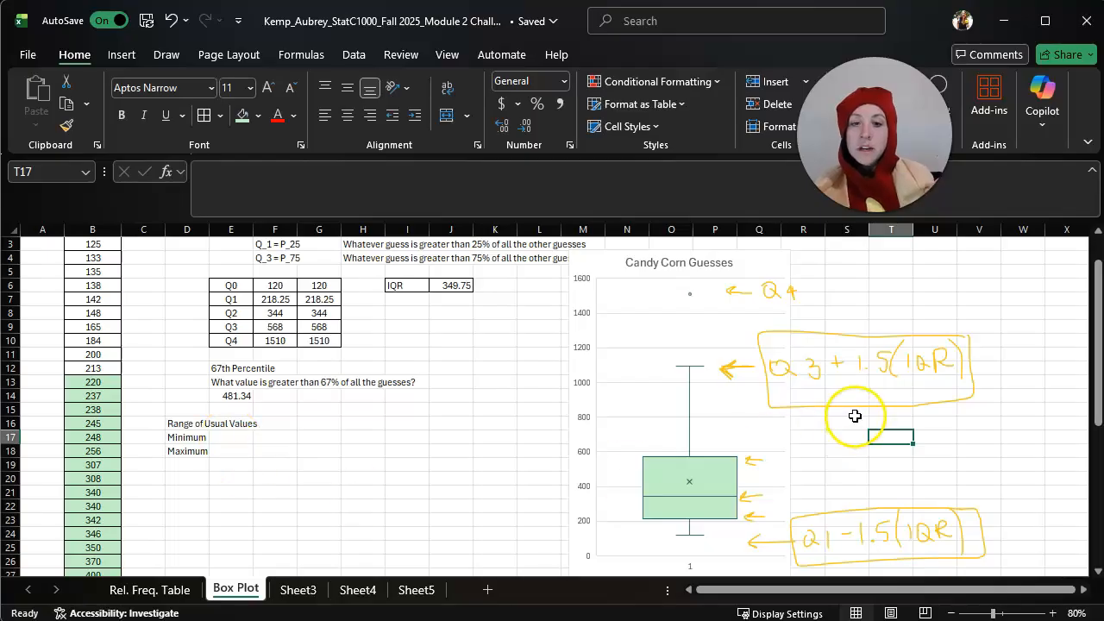
Enter the formula =F7-1.5*(70) in cell E17 for the Minimum usual value, accepting the suggested correction
{"action": "left_click", "coordinate": [239, 455]}
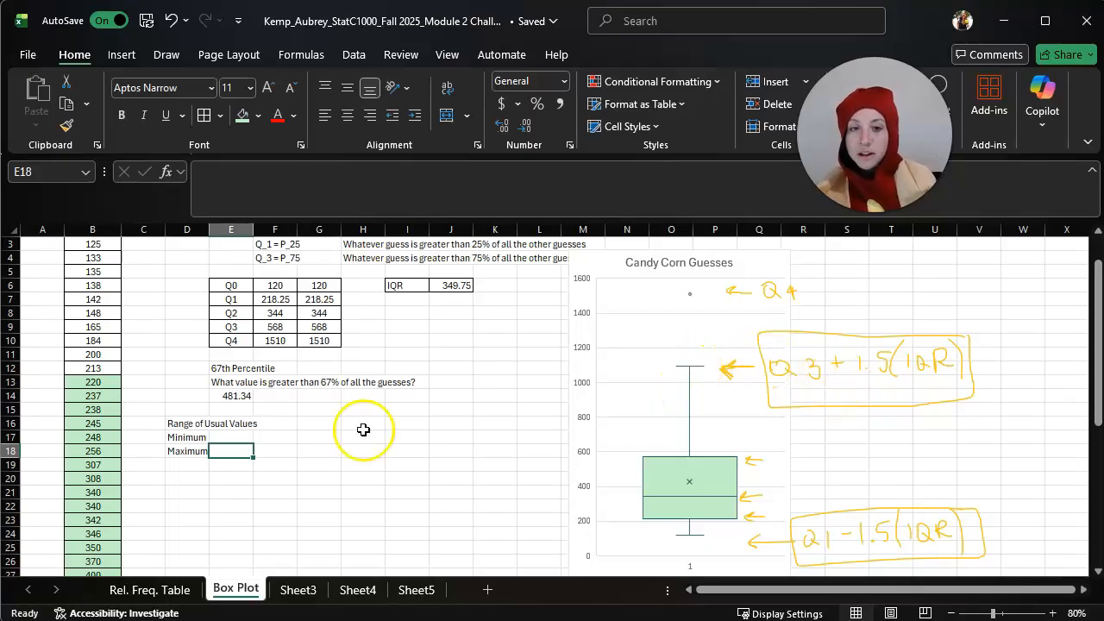
{"action": "left_click", "coordinate": [230, 438]}
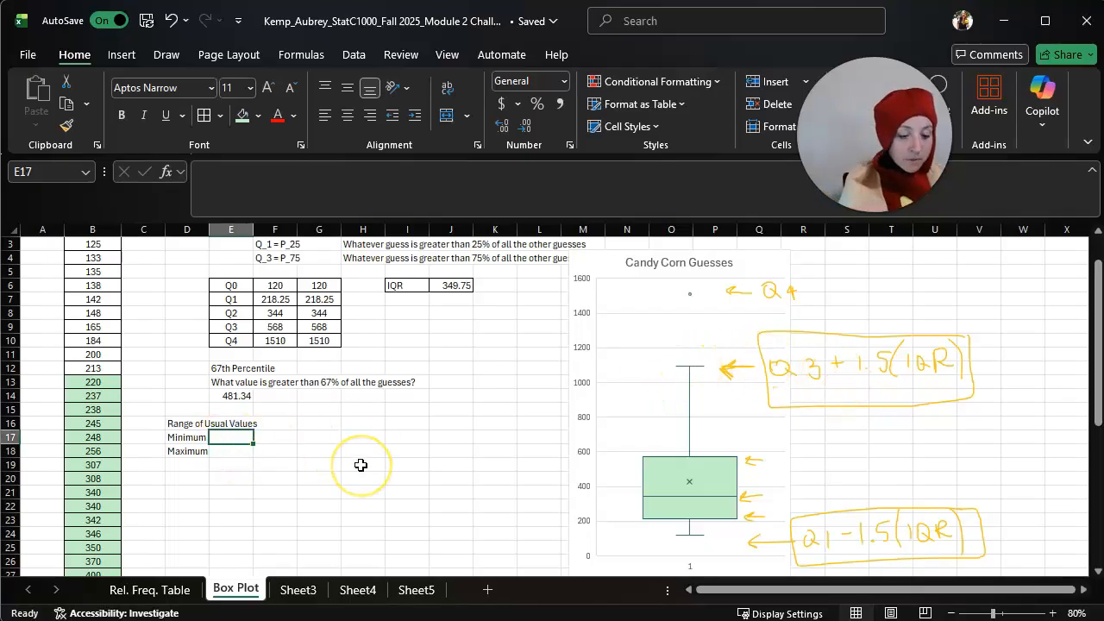
{"action": "type", "text": "="}
{"action": "left_click", "coordinate": [274, 299]}
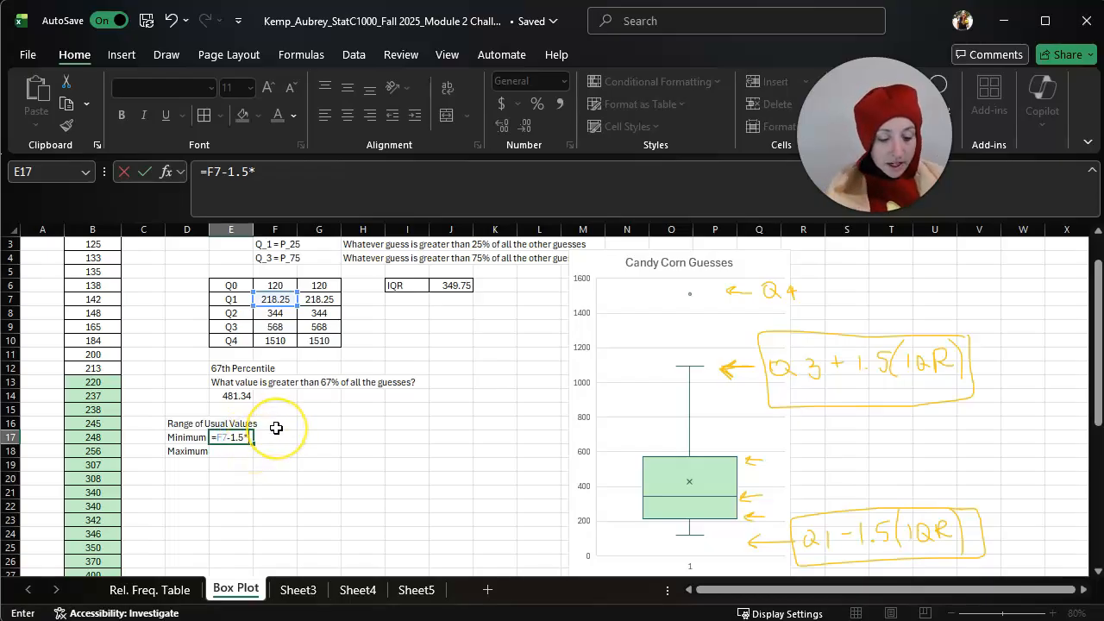
{"action": "type", "text": "0"}
{"action": "key", "text": "Return"}
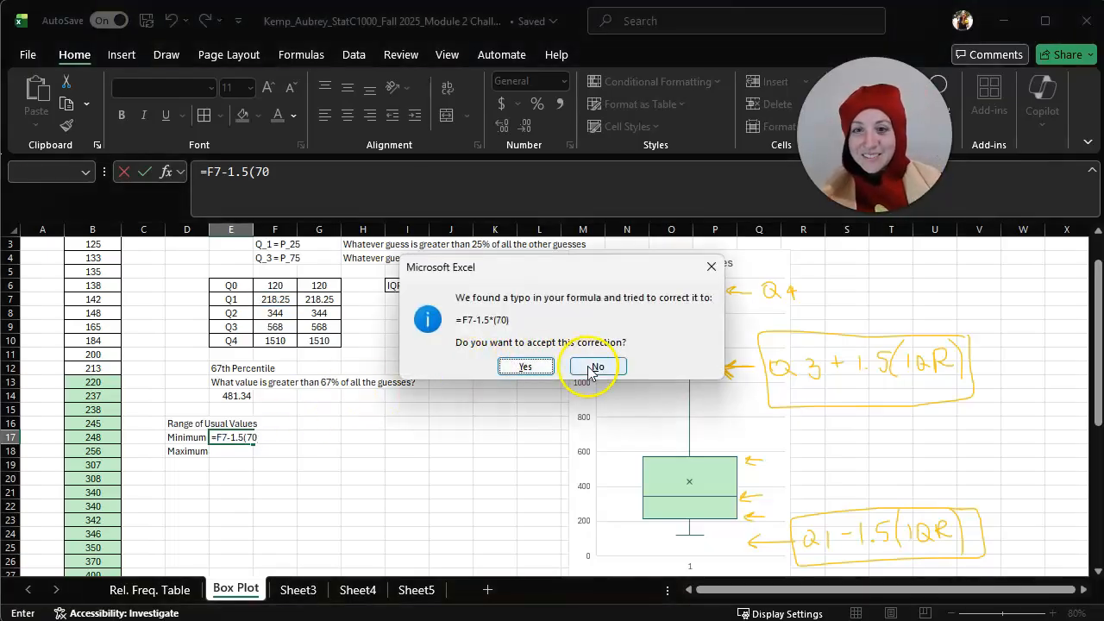
{"action": "left_click", "coordinate": [525, 367]}
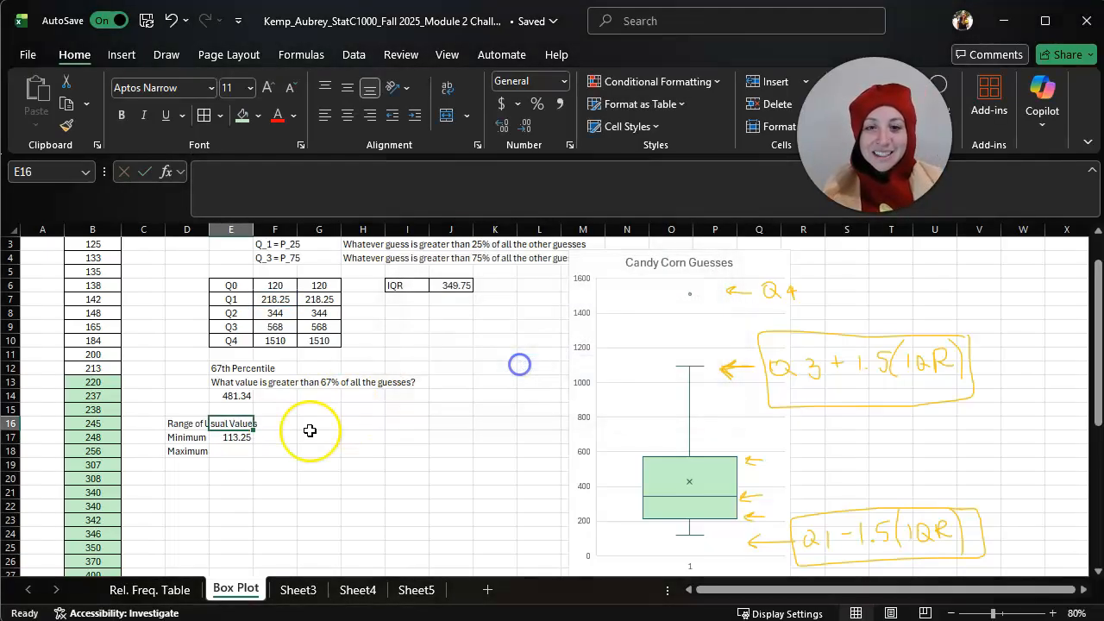
Correct the Minimum formula in E17 to =F7-1.5*J6 so it uses the IQR cell
{"action": "double_click", "coordinate": [239, 438]}
{"action": "double_click", "coordinate": [250, 172]}
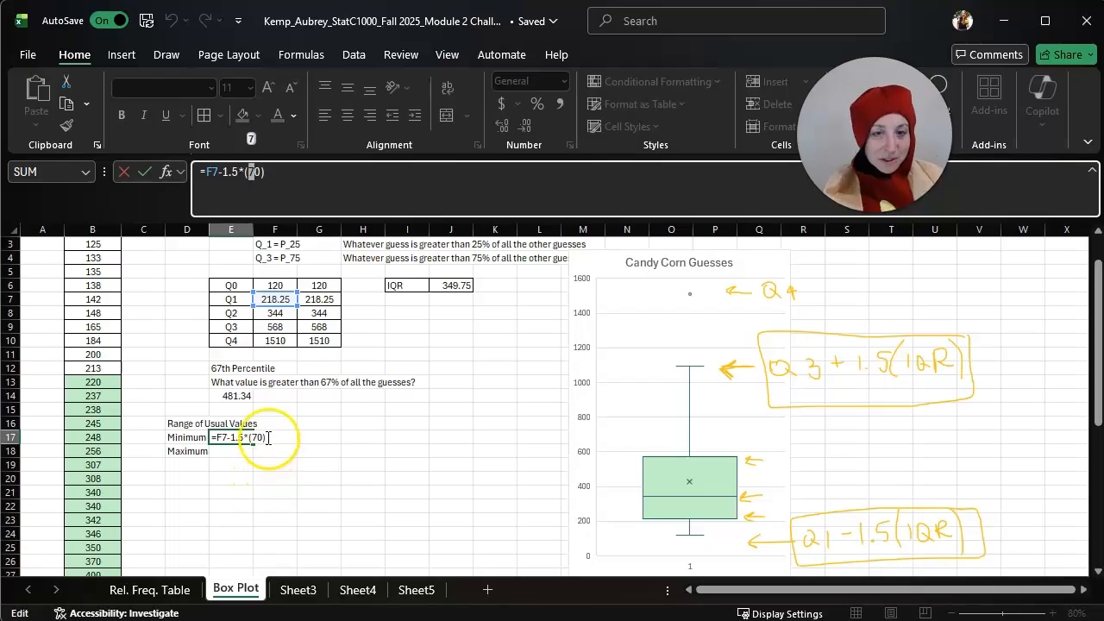
{"action": "key", "text": "BackSpace"}
{"action": "left_click", "coordinate": [455, 286]}
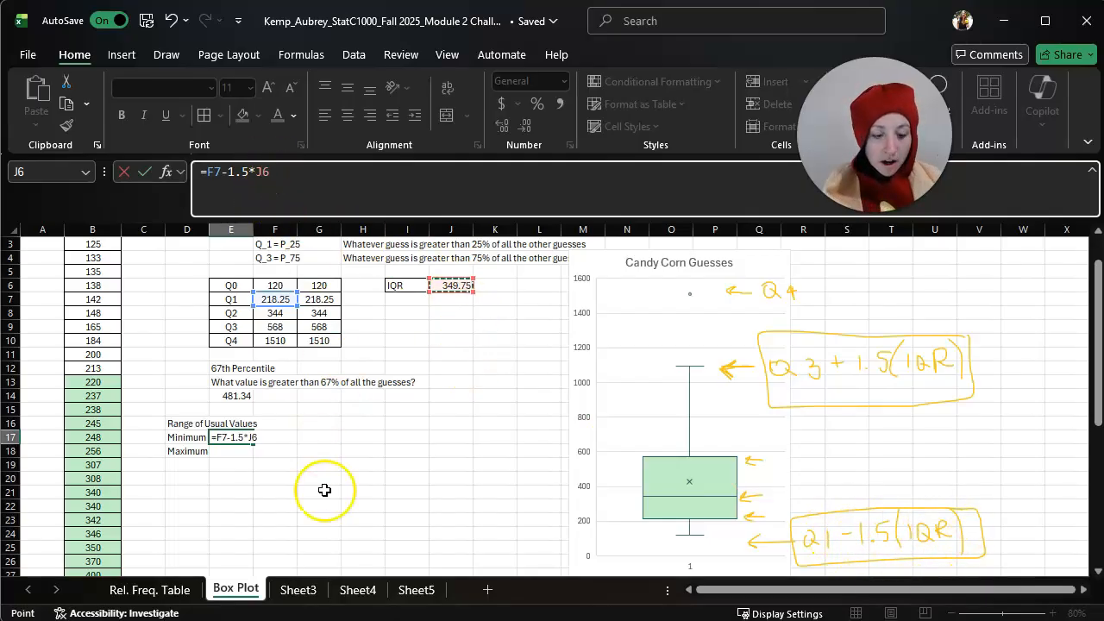
{"action": "key", "text": "Return"}
{"action": "left_click", "coordinate": [243, 438]}
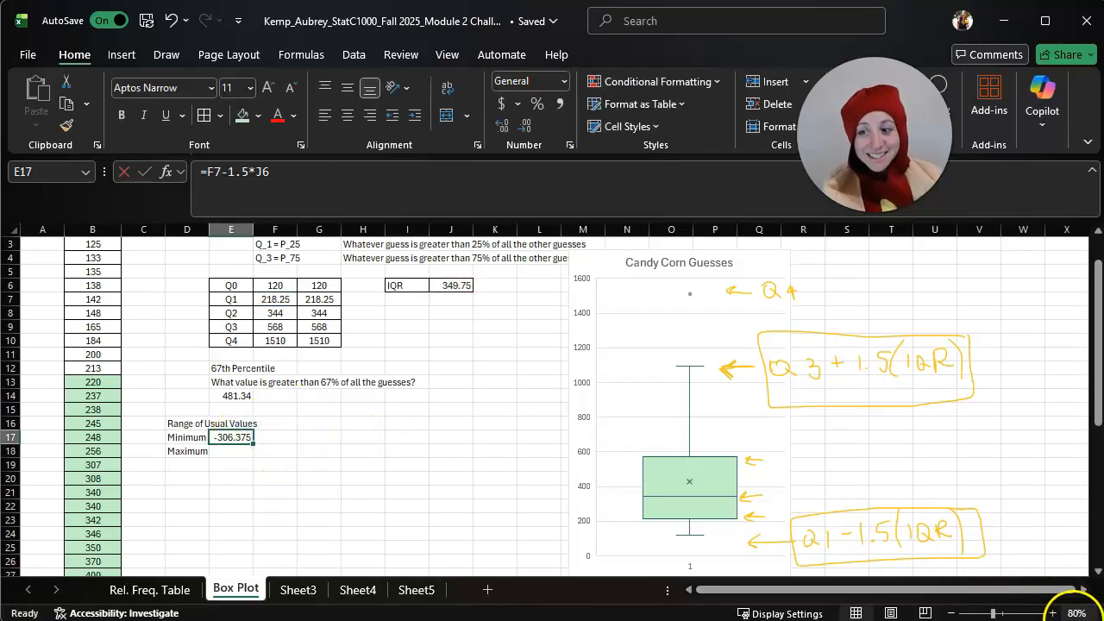
Calculate the Maximum usual value in cell E18 with the formula =F9+1.5*J6
{"action": "left_click", "coordinate": [1052, 613]}
{"action": "left_click", "coordinate": [1054, 614]}
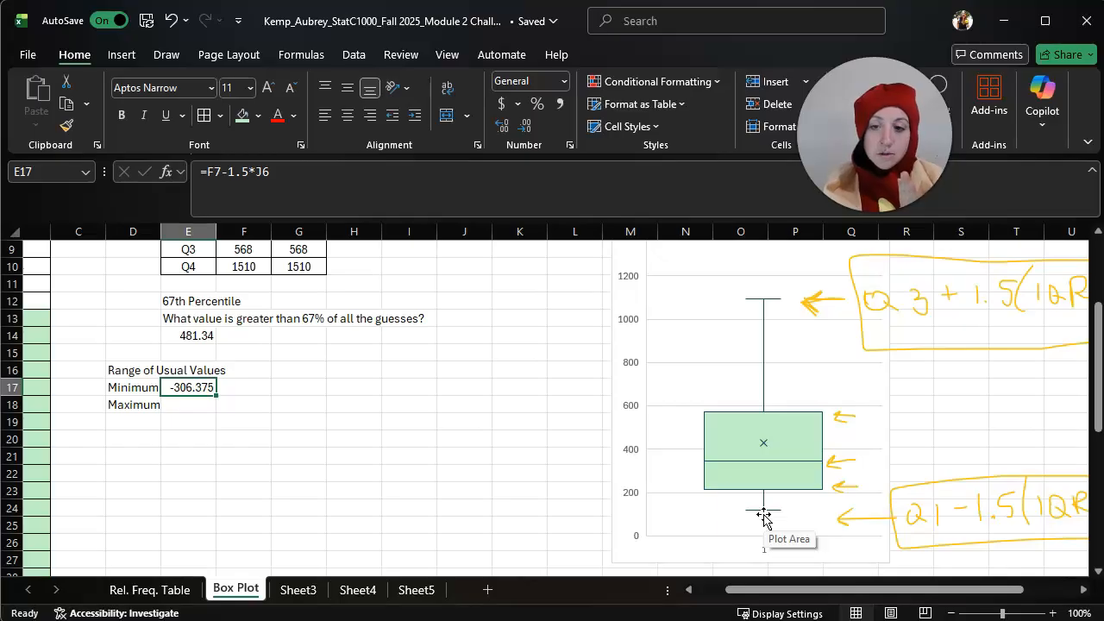
{"action": "left_click", "coordinate": [196, 406]}
{"action": "scroll", "coordinate": [469, 451], "scroll_direction": "up", "scroll_amount": 2}
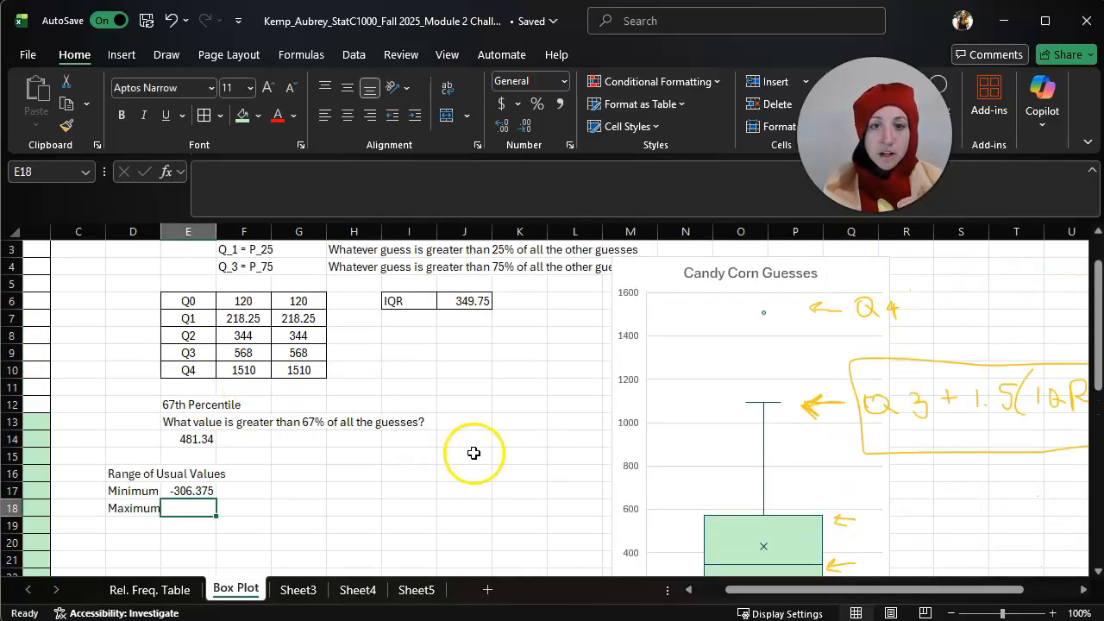
{"action": "type", "text": "="}
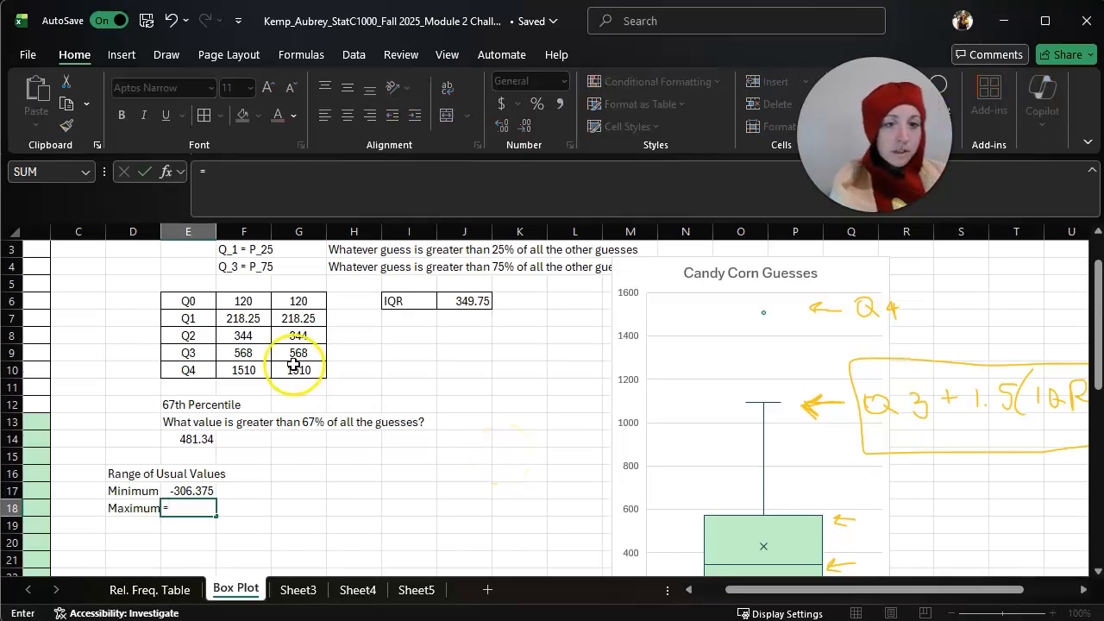
{"action": "left_click", "coordinate": [252, 354]}
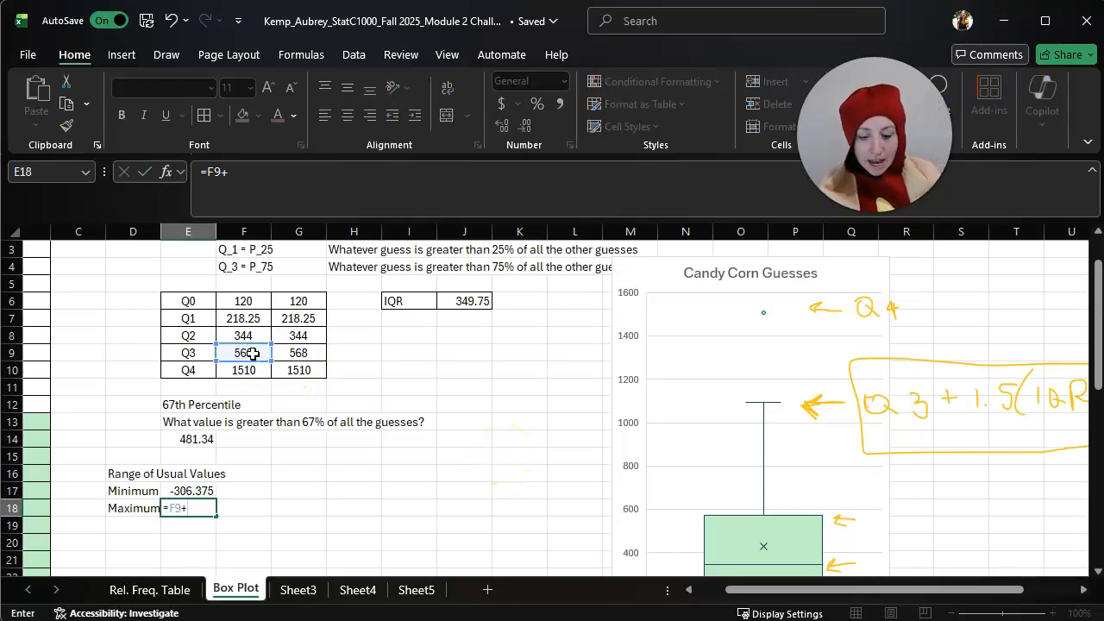
{"action": "type", "text": "+1.5*"}
{"action": "left_click", "coordinate": [473, 300]}
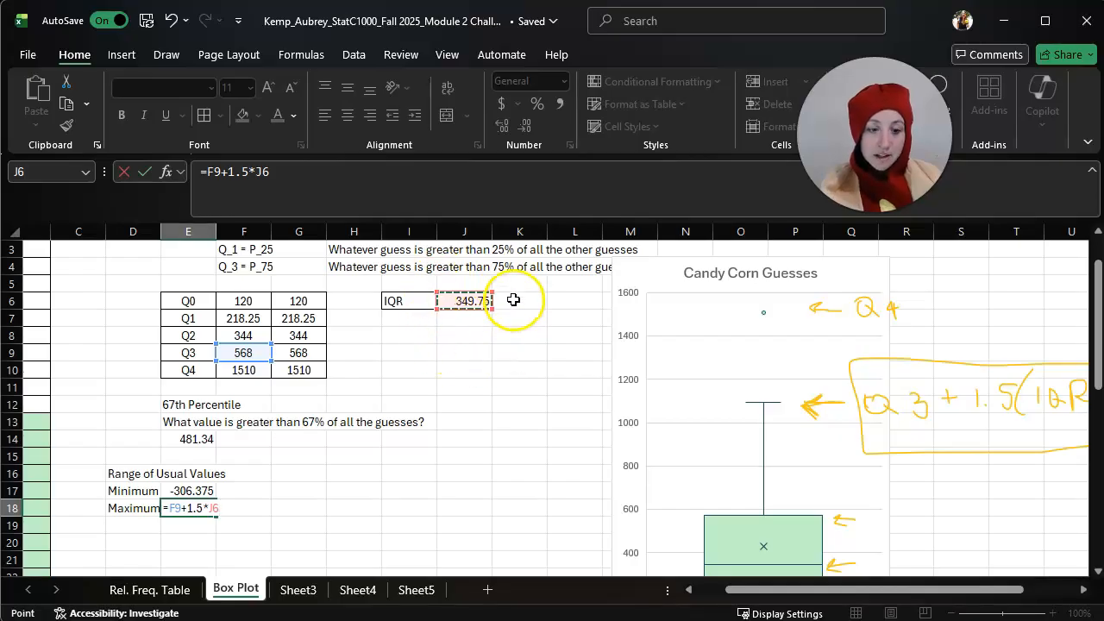
{"action": "key", "text": "Return"}
{"action": "left_click", "coordinate": [192, 508]}
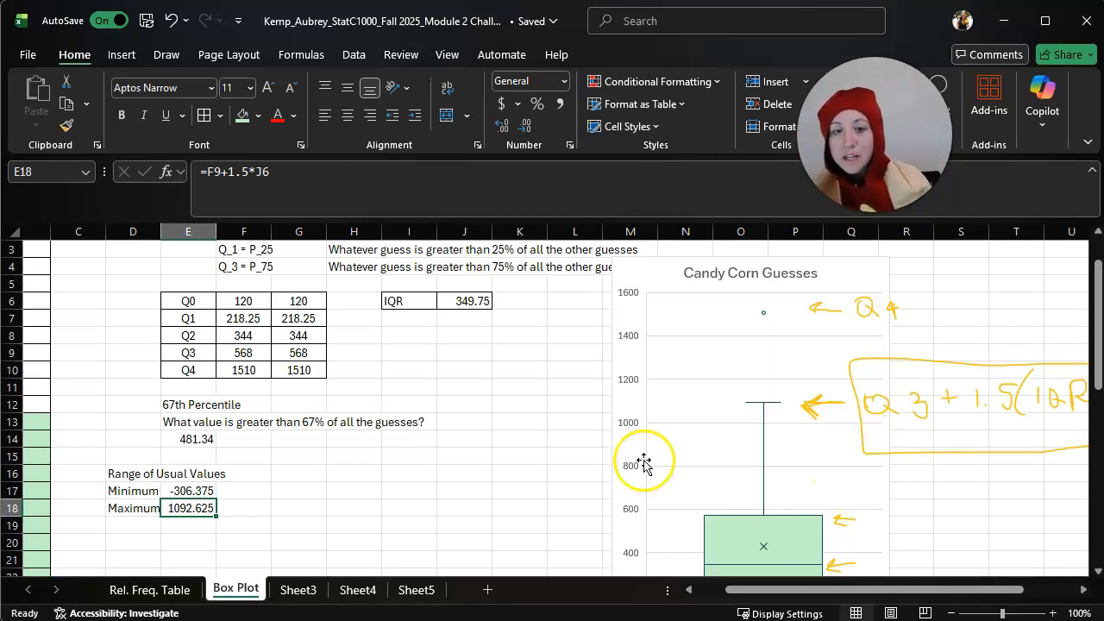
{"action": "left_click_drag", "start_coordinate": [195, 491], "coordinate": [200, 504]}
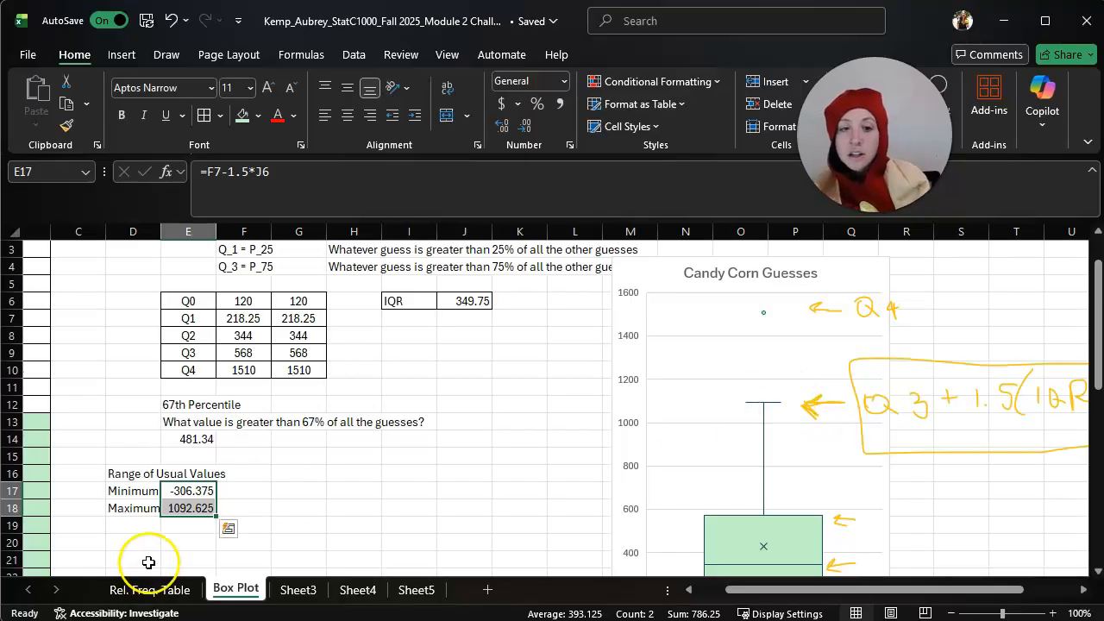
{"action": "left_click", "coordinate": [357, 506]}
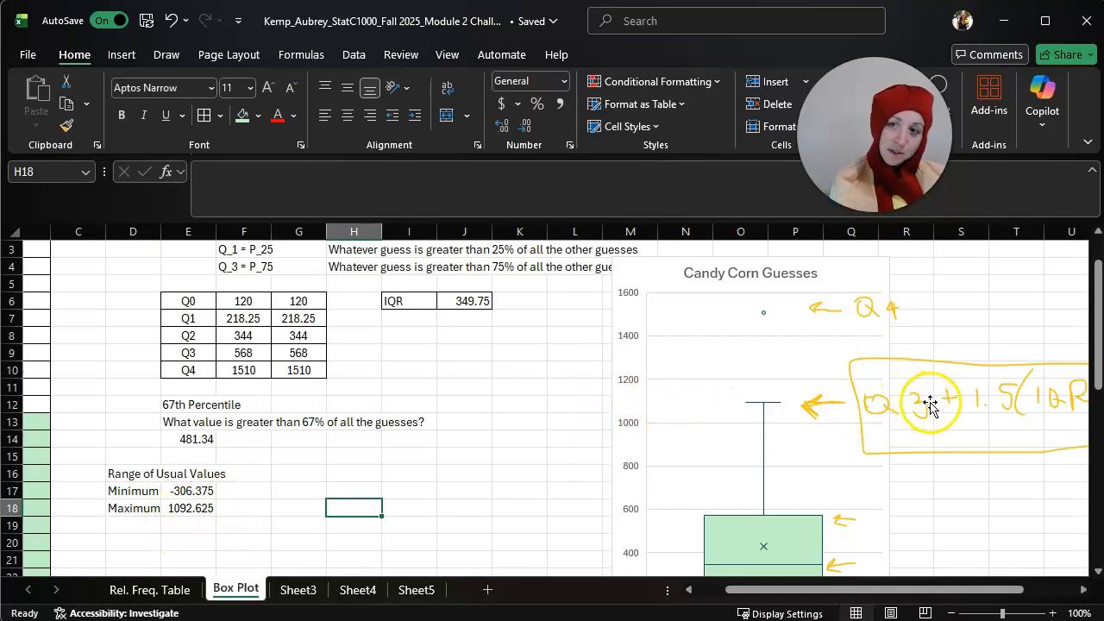
{"action": "scroll", "coordinate": [323, 438], "scroll_direction": "down", "scroll_amount": 4}
{"action": "scroll", "coordinate": [332, 449], "scroll_direction": "up", "scroll_amount": 5}
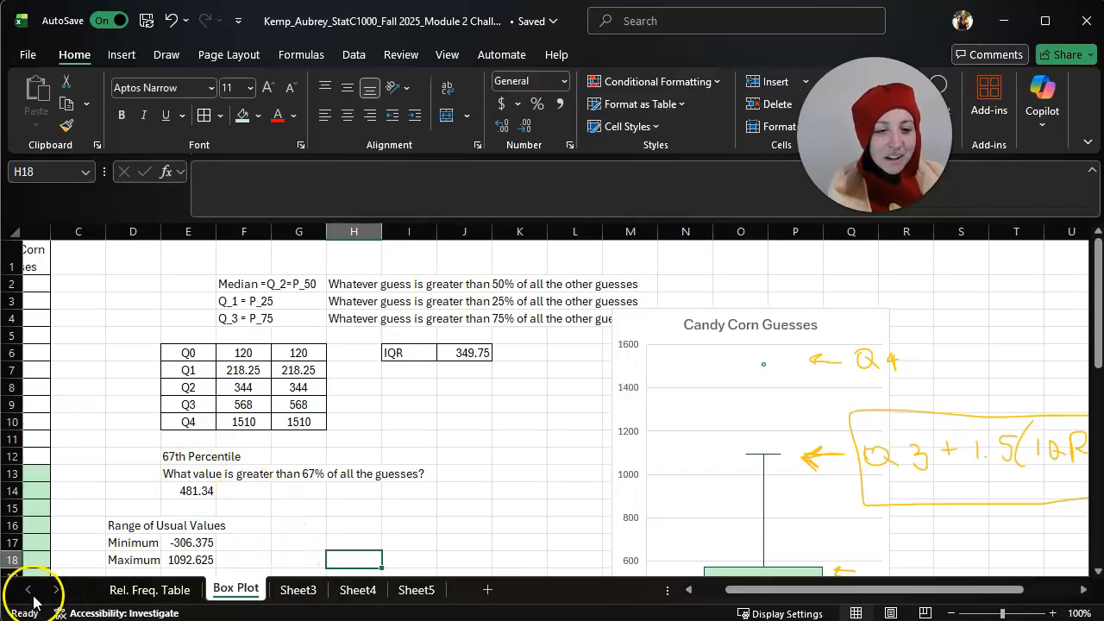
Copy the whole Candy Corn Guesses column B from the Box Plot sheet into column B of Sheet3
{"action": "left_click_drag", "start_coordinate": [880, 596], "coordinate": [767, 595]}
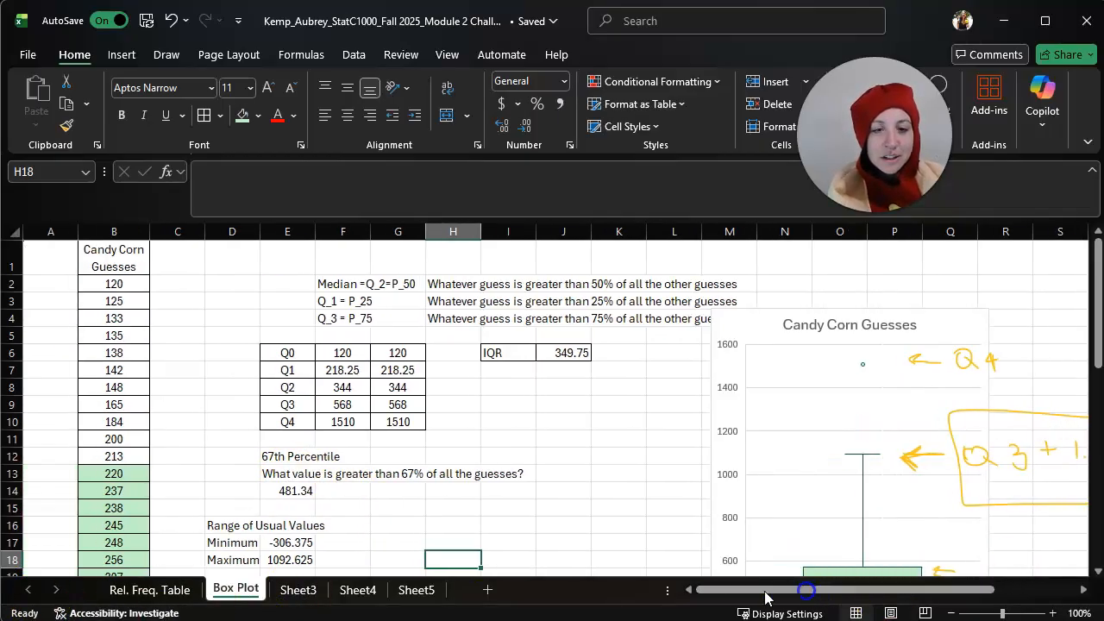
{"action": "left_click", "coordinate": [115, 228]}
{"action": "key", "text": "ctrl+c"}
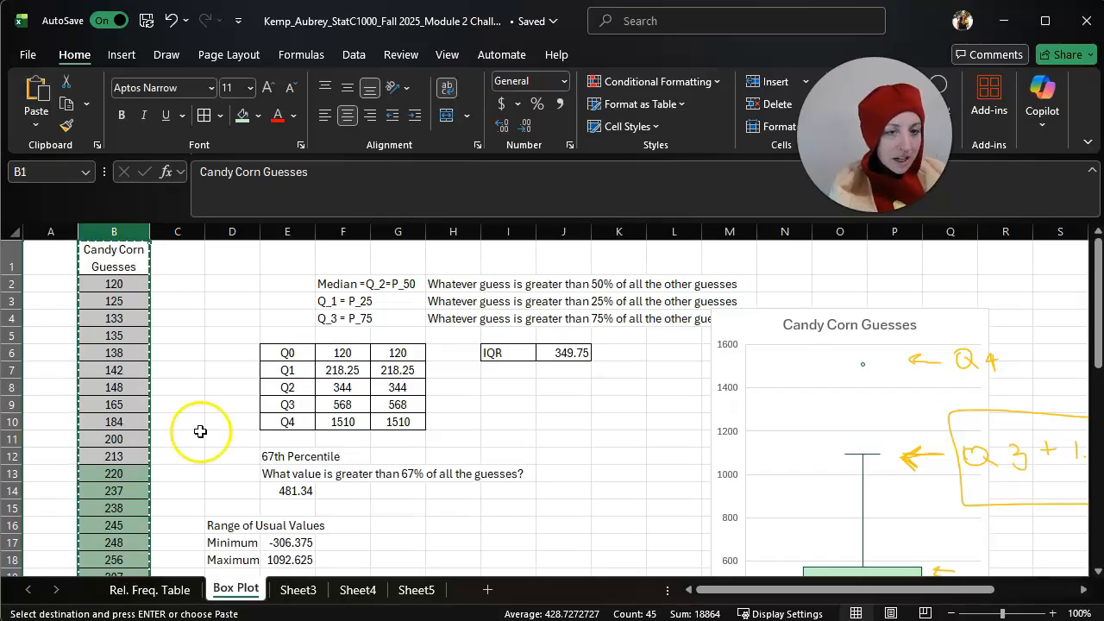
{"action": "left_click", "coordinate": [293, 589]}
{"action": "left_click", "coordinate": [108, 232]}
{"action": "key", "text": "ctrl+v"}
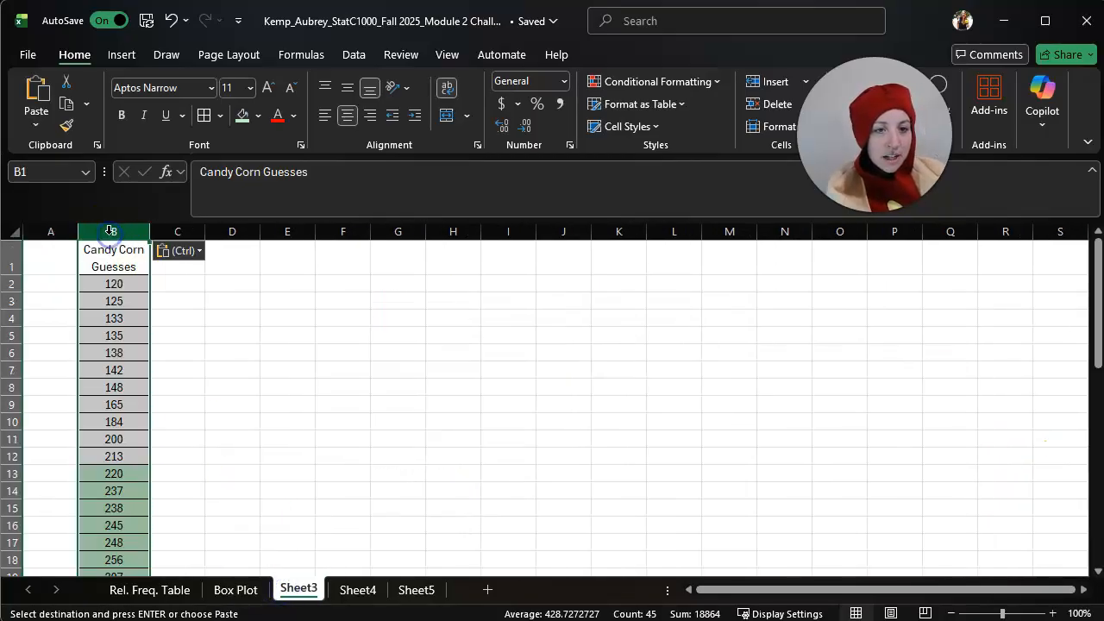
{"action": "left_click", "coordinate": [237, 400]}
Rename Sheet3 as Histogram
{"action": "right_click", "coordinate": [298, 589]}
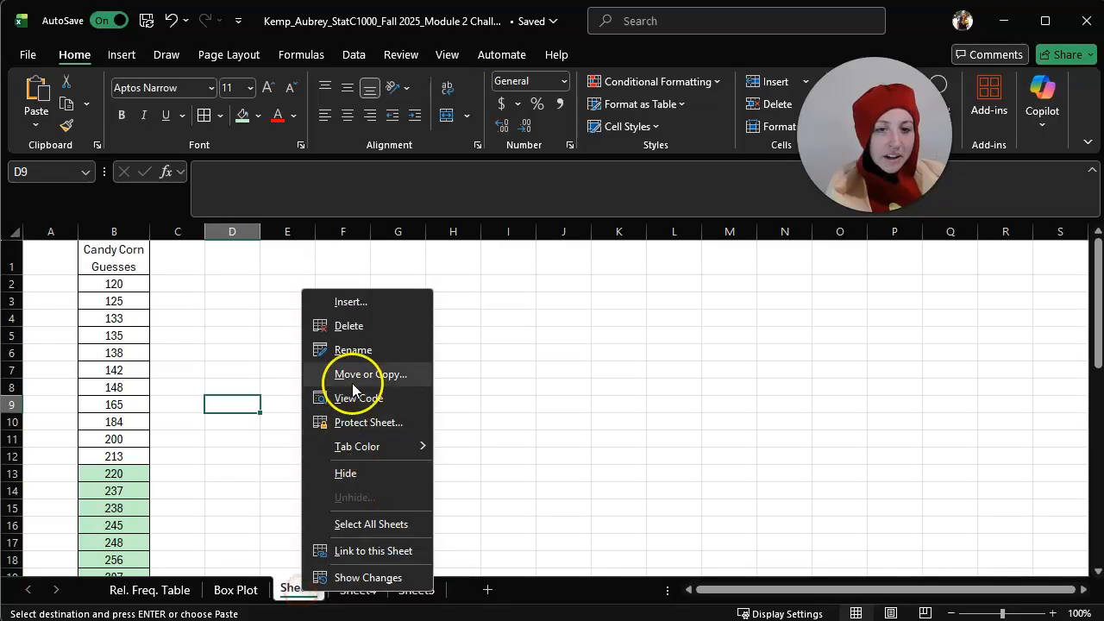
{"action": "left_click", "coordinate": [359, 351]}
{"action": "type", "text": "H"}
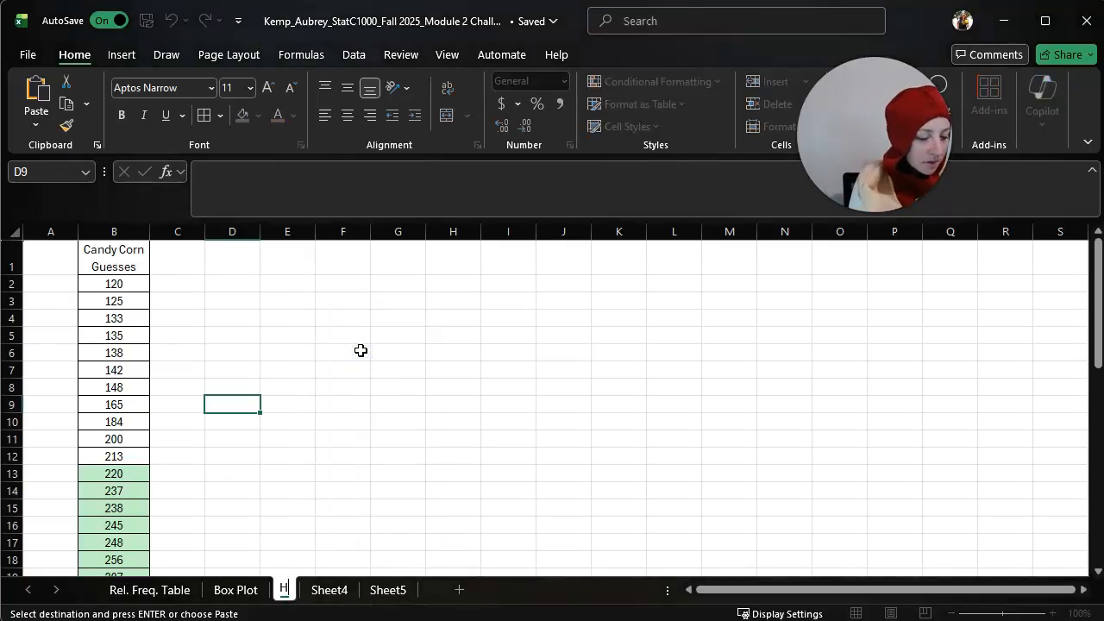
{"action": "type", "text": "istogram"}
{"action": "key", "text": "Return"}
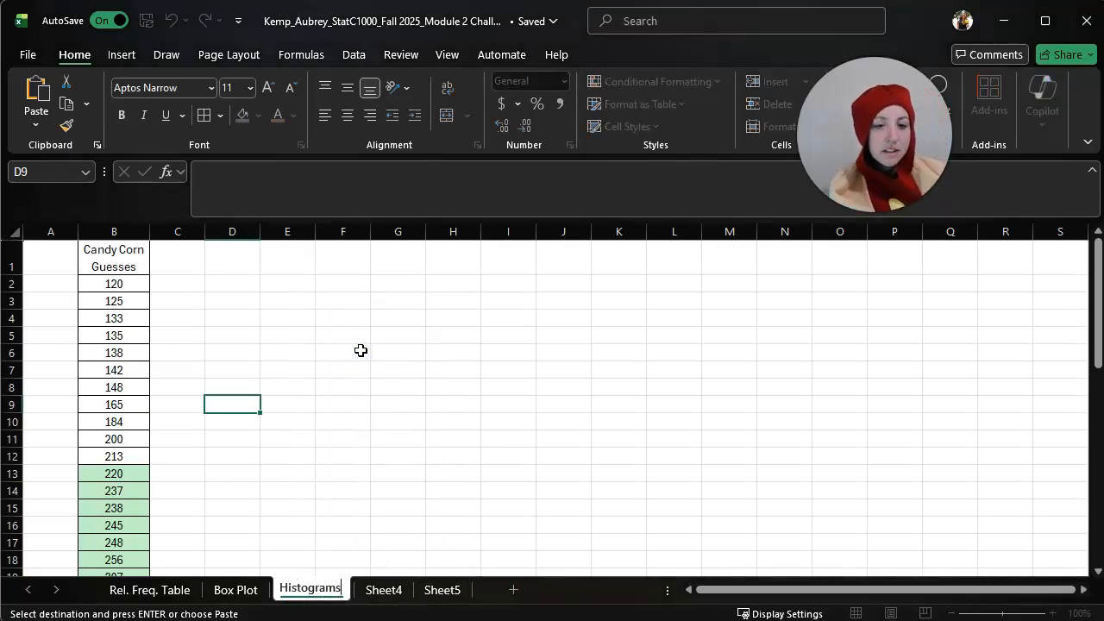
{"action": "key", "text": "BackSpace"}
{"action": "key", "text": "Return"}
Remove the green fill from the guess values in B2:B45
{"action": "left_click_drag", "start_coordinate": [127, 284], "coordinate": [124, 545]}
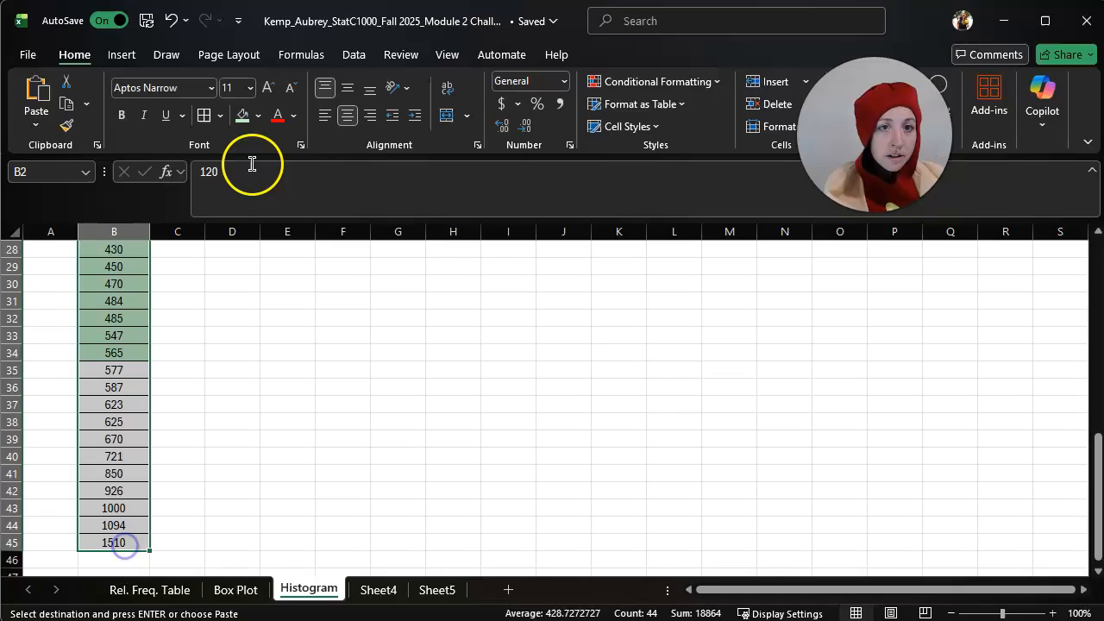
{"action": "left_click", "coordinate": [257, 114]}
{"action": "left_click", "coordinate": [284, 369]}
{"action": "scroll", "coordinate": [595, 405], "scroll_direction": "up", "scroll_amount": 9}
{"action": "left_click", "coordinate": [620, 405]}
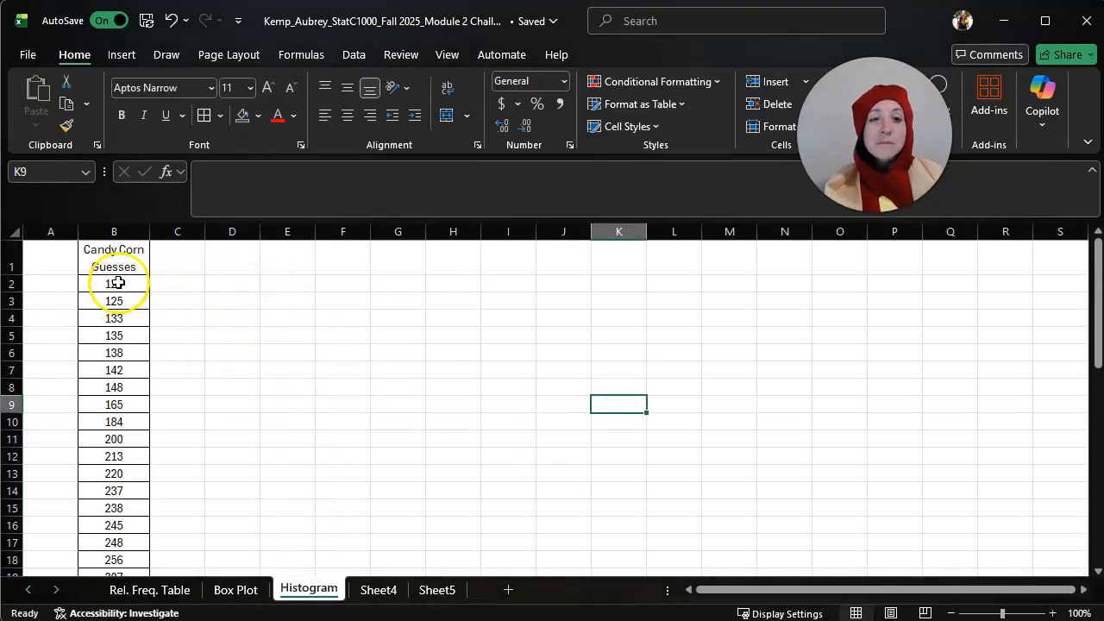
Insert a Histogram chart of the candy corn guesses in B1:B45, including the header
{"action": "left_click_drag", "start_coordinate": [115, 257], "coordinate": [119, 545]}
{"action": "scroll", "coordinate": [342, 352], "scroll_direction": "up", "scroll_amount": 9}
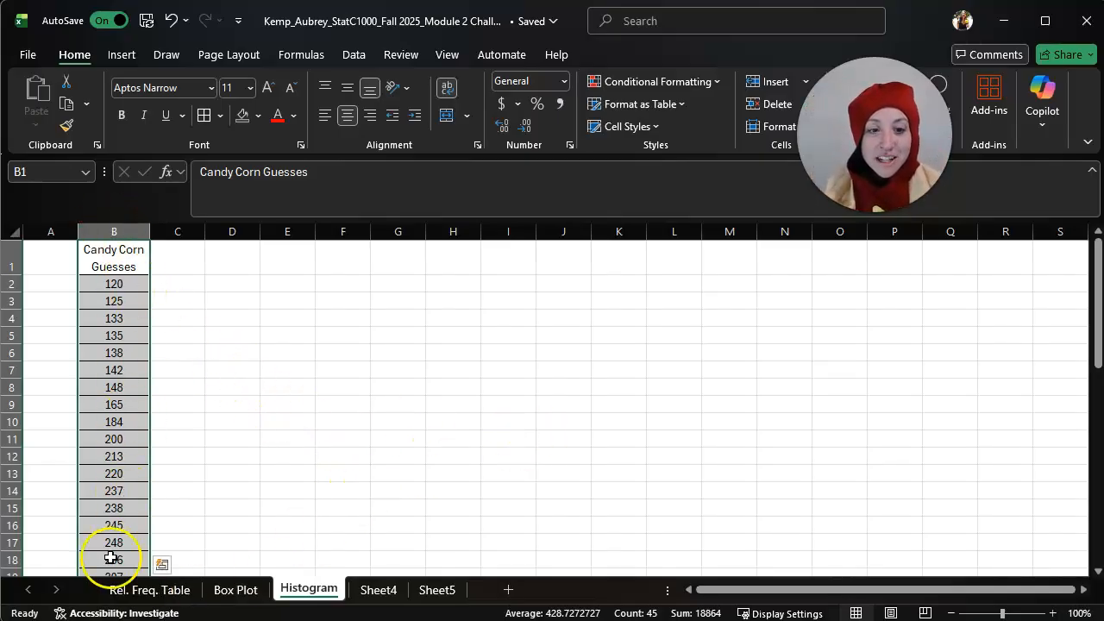
{"action": "left_click", "coordinate": [123, 55]}
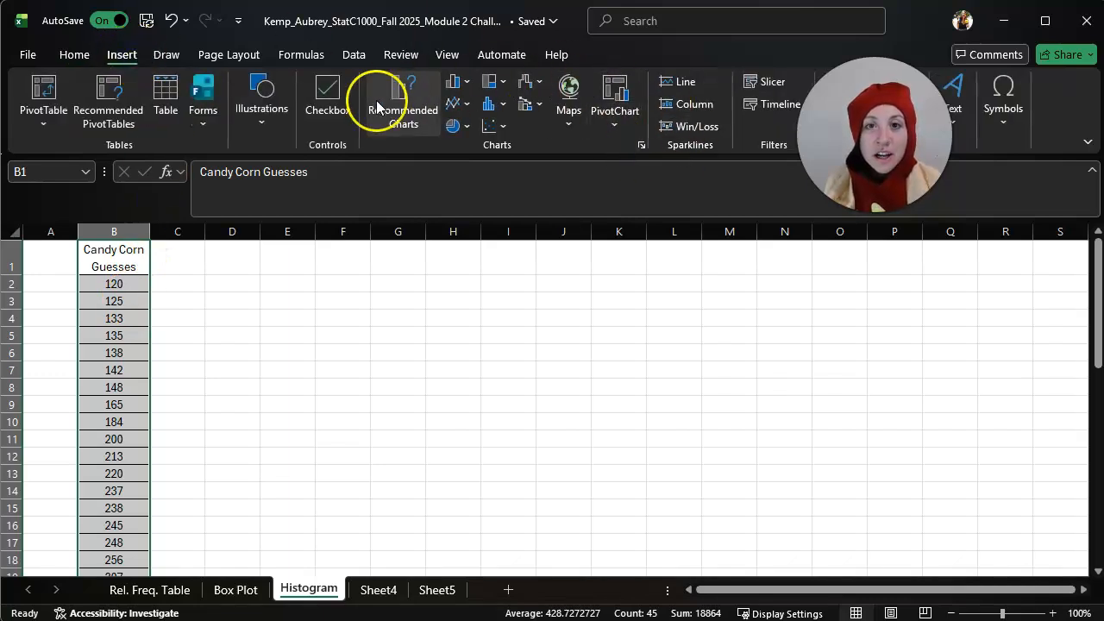
{"action": "left_click", "coordinate": [640, 149]}
{"action": "left_click", "coordinate": [421, 100]}
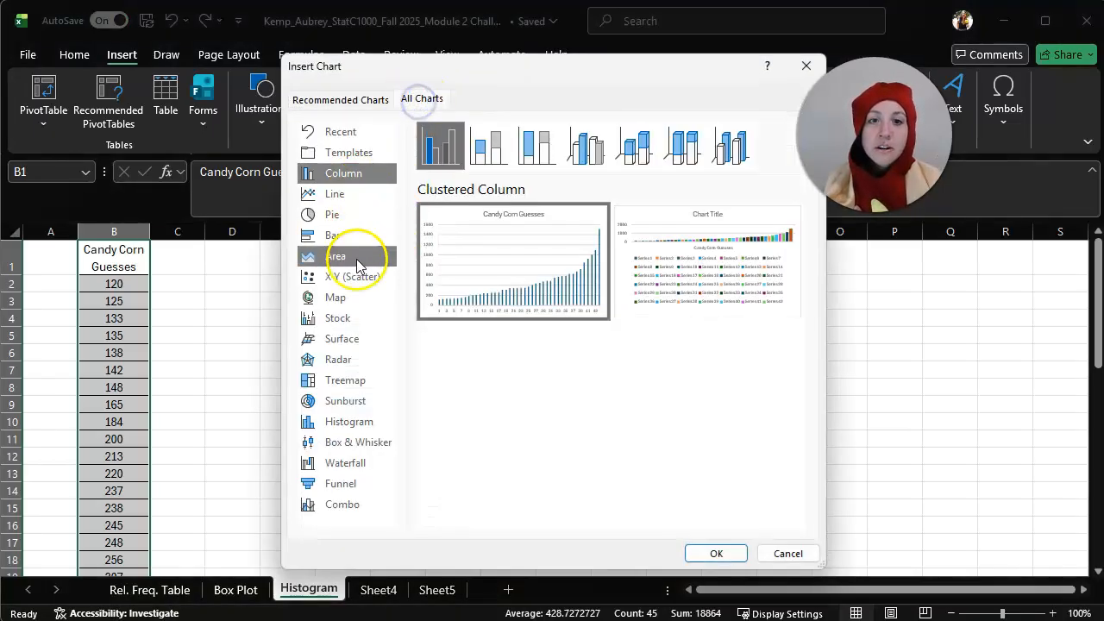
{"action": "left_click", "coordinate": [345, 421]}
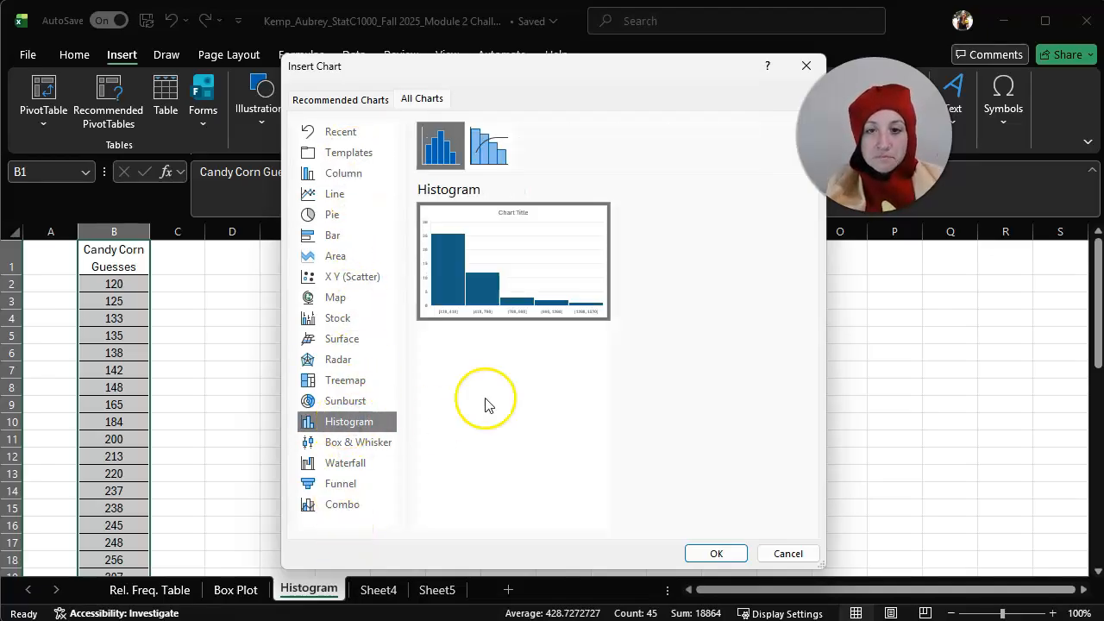
{"action": "mouse_move", "coordinate": [507, 228]}
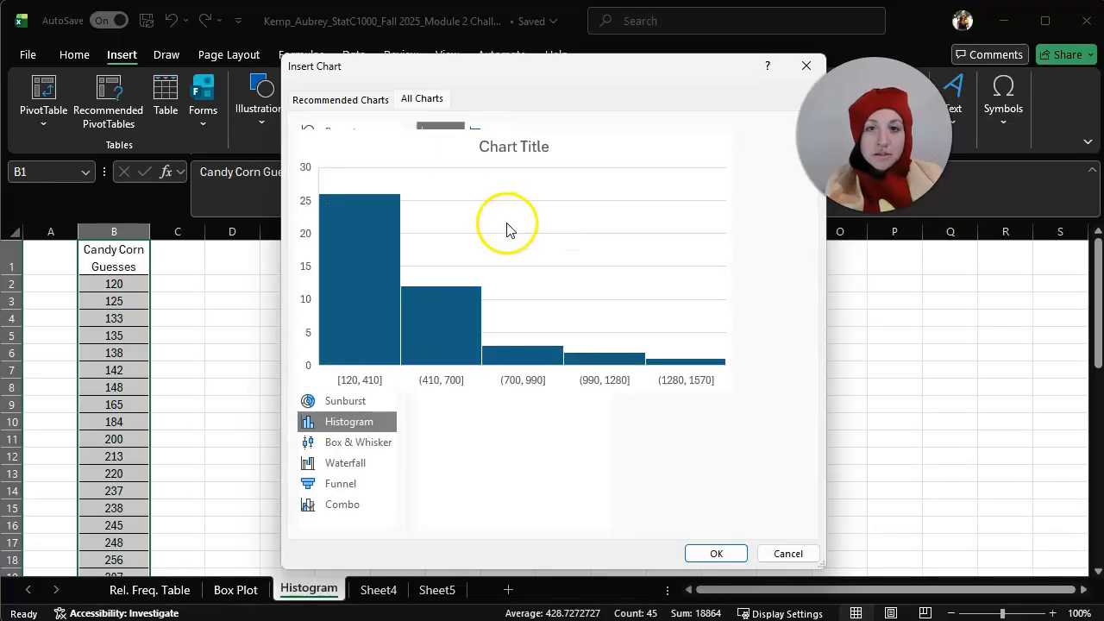
{"action": "left_click", "coordinate": [732, 554]}
{"action": "left_click", "coordinate": [907, 421]}
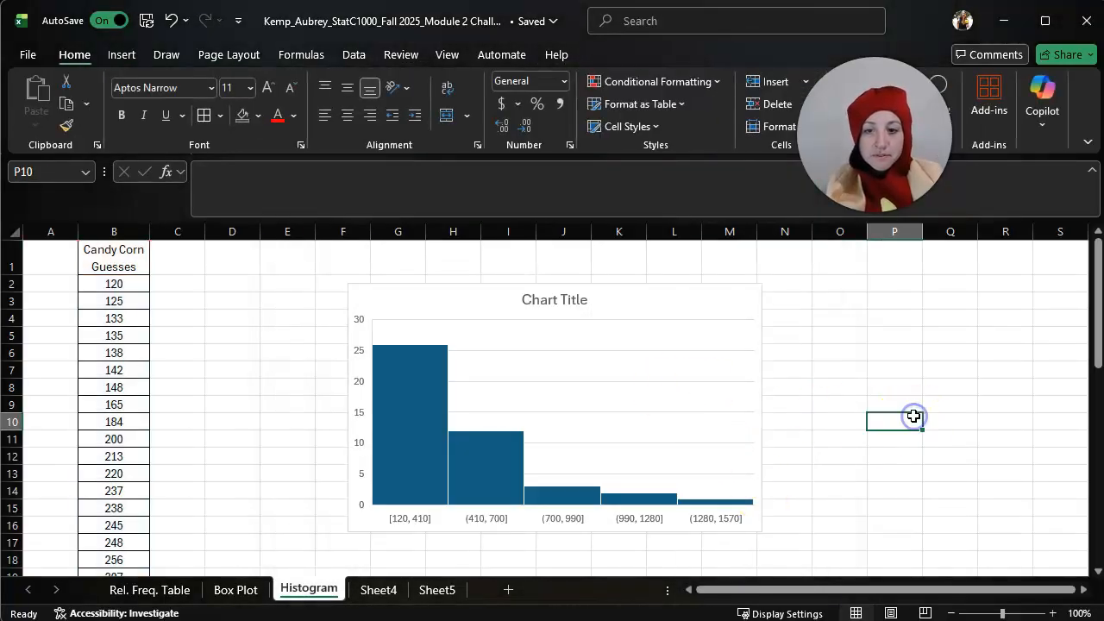
Change the histogram's chart title to Candy Corn Guesses
{"action": "double_click", "coordinate": [555, 299]}
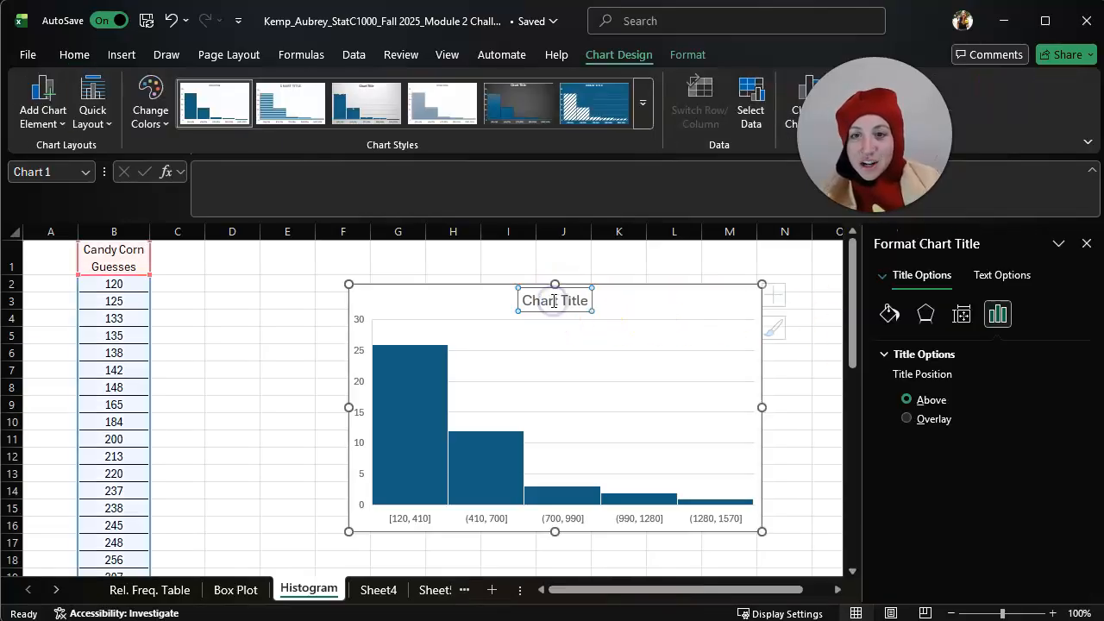
{"action": "left_click_drag", "start_coordinate": [587, 302], "coordinate": [522, 300]}
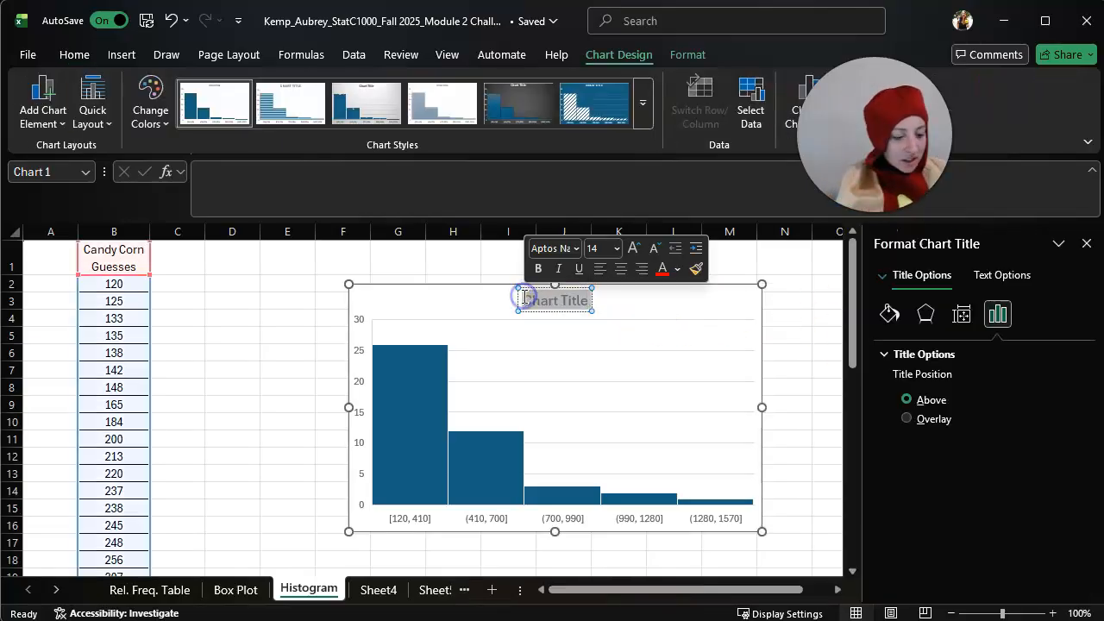
{"action": "type", "text": "Candy Corn Guesses"}
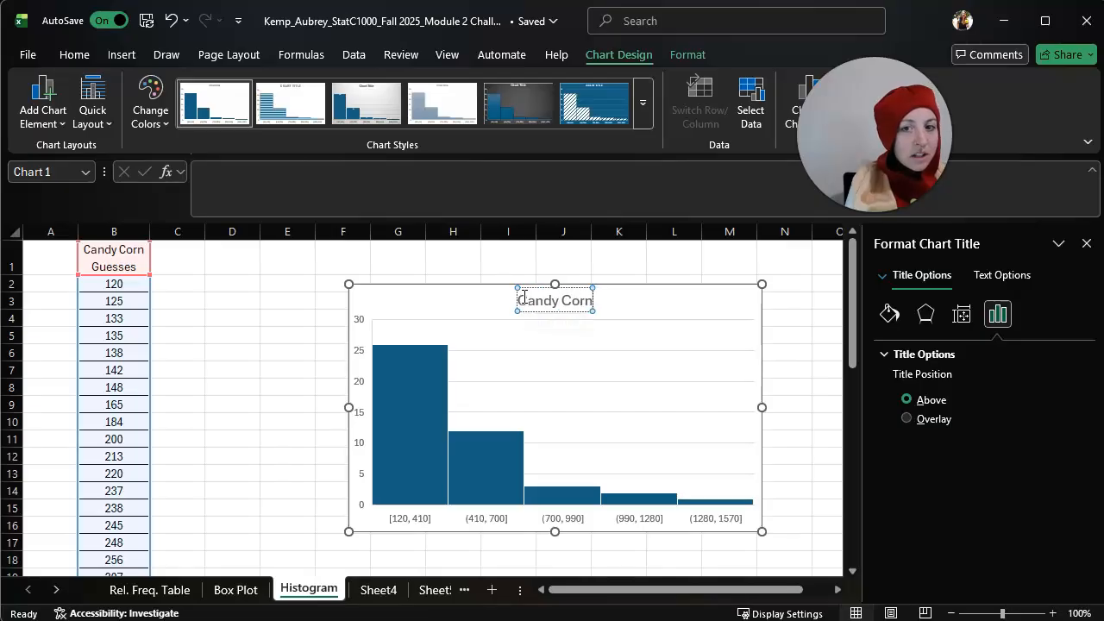
{"action": "left_click", "coordinate": [787, 299]}
Examine the format options of the histogram's vertical axis, including its bounds and display units
{"action": "left_click", "coordinate": [361, 323]}
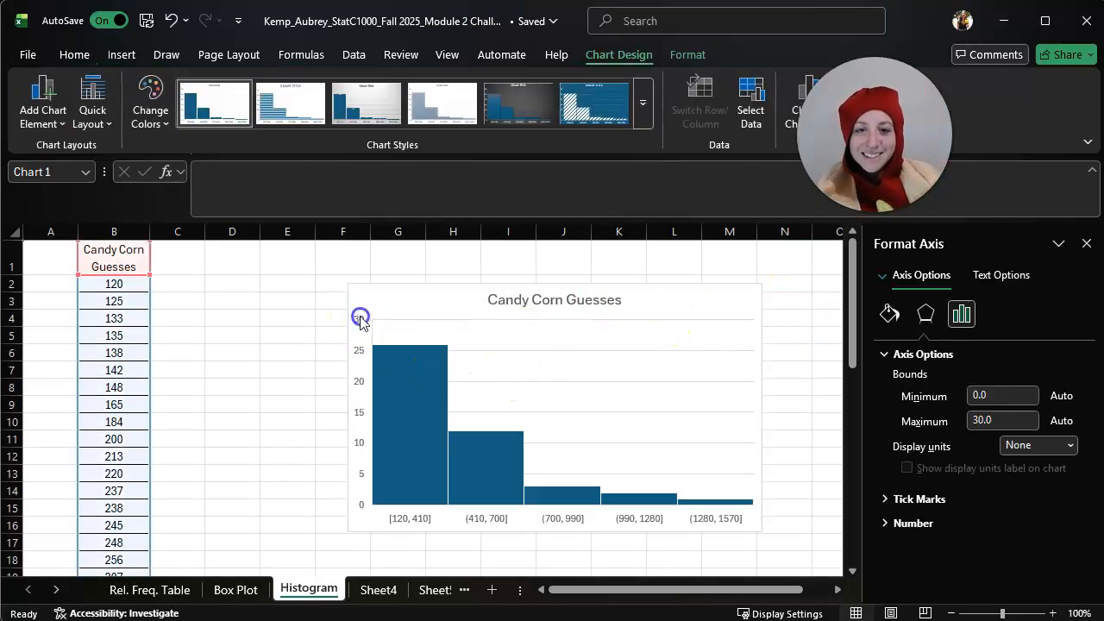
{"action": "right_click", "coordinate": [360, 323]}
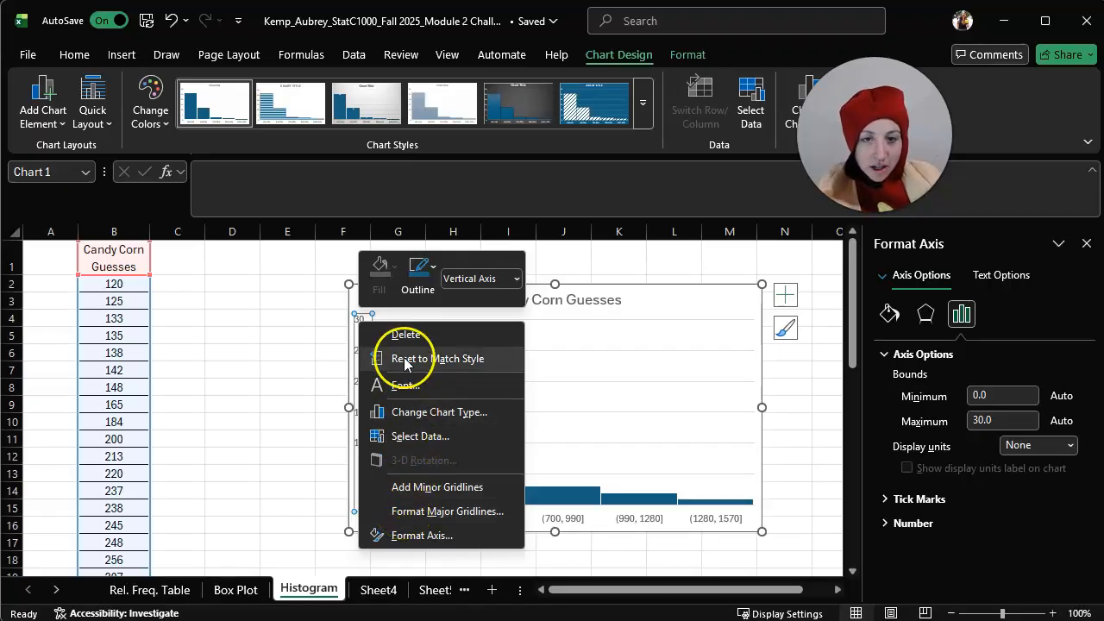
{"action": "left_click", "coordinate": [412, 536]}
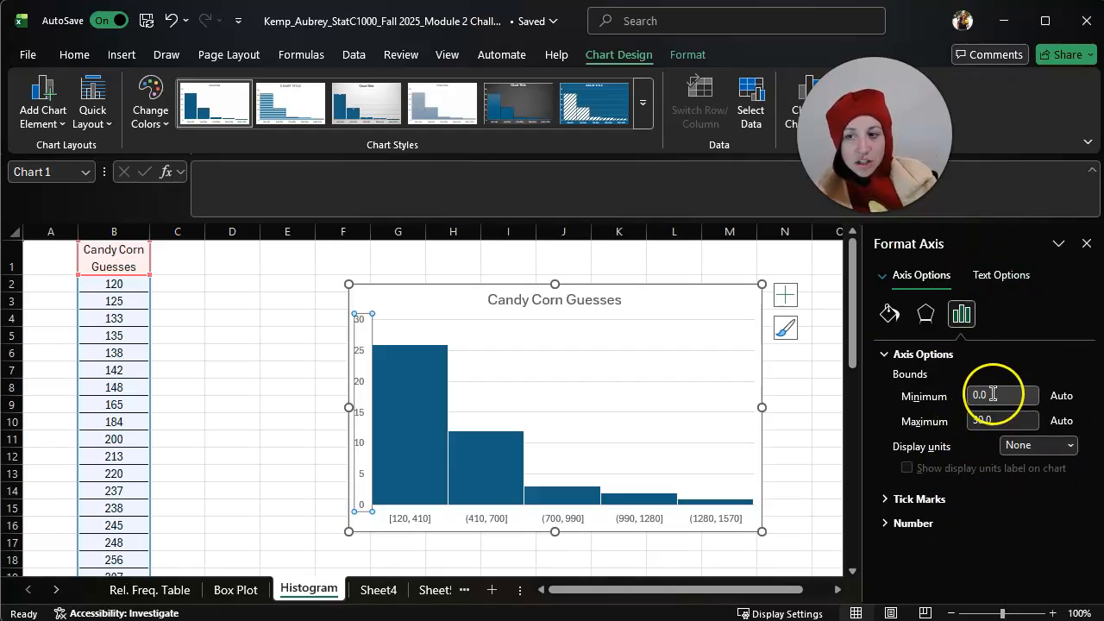
{"action": "left_click", "coordinate": [1040, 449]}
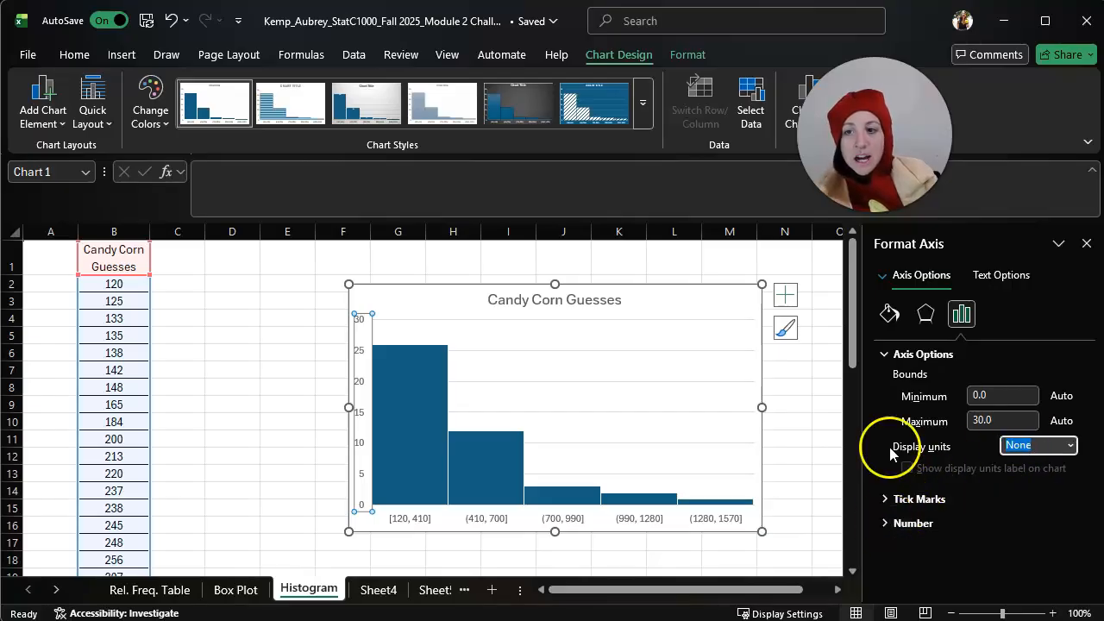
{"action": "left_click", "coordinate": [884, 356]}
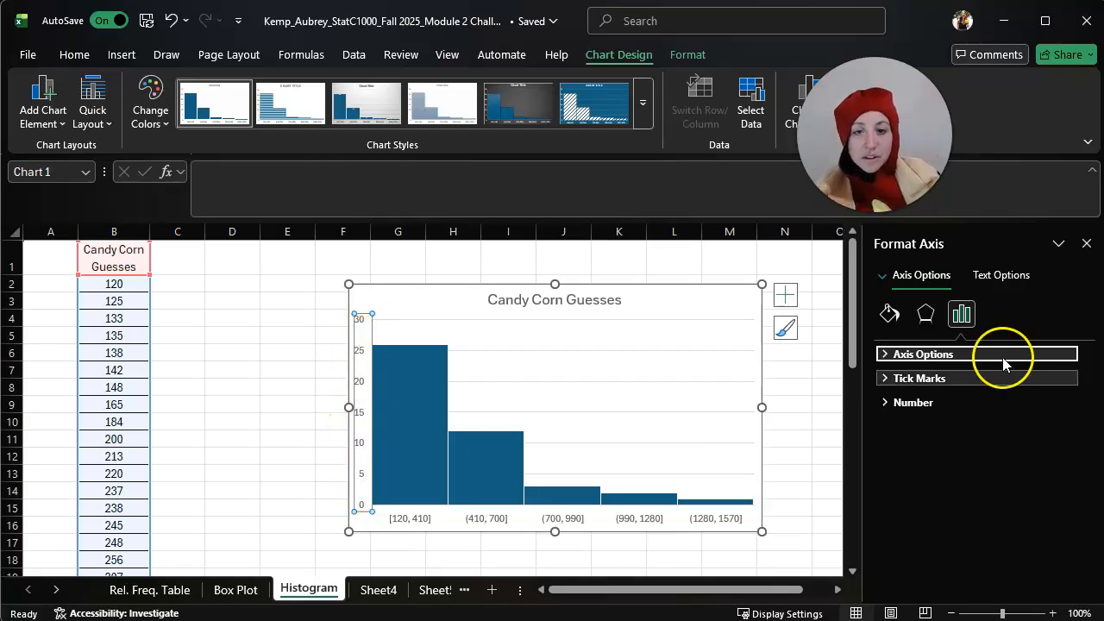
{"action": "left_click", "coordinate": [1026, 276]}
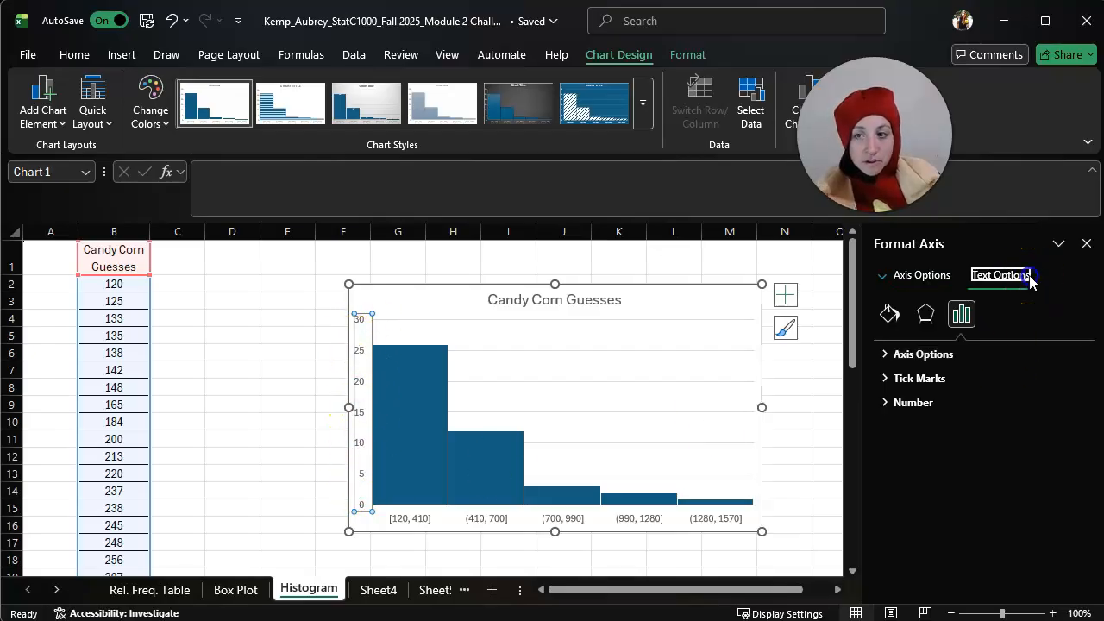
{"action": "left_click", "coordinate": [919, 276]}
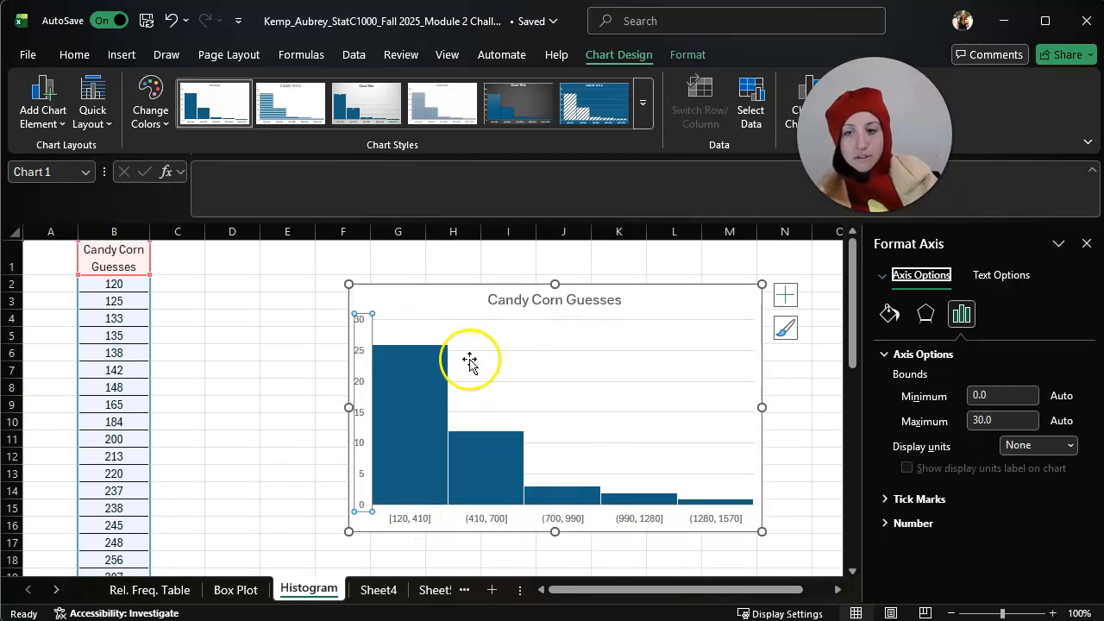
Compute the width of the histogram's first bin in cell D4 with =410-120
{"action": "left_click", "coordinate": [430, 304]}
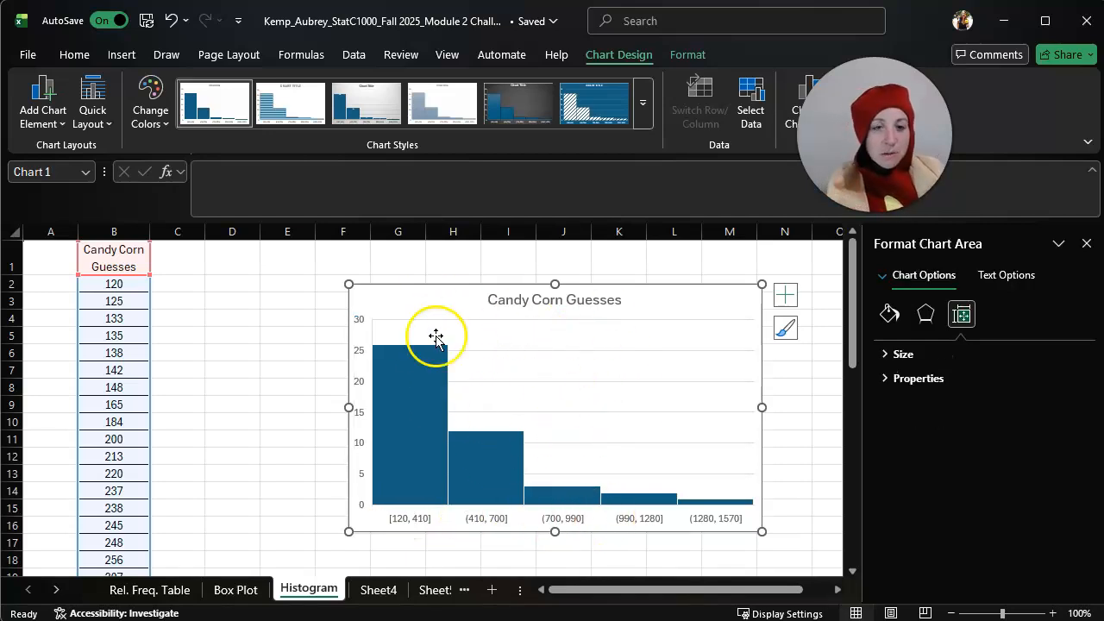
{"action": "left_click", "coordinate": [432, 416]}
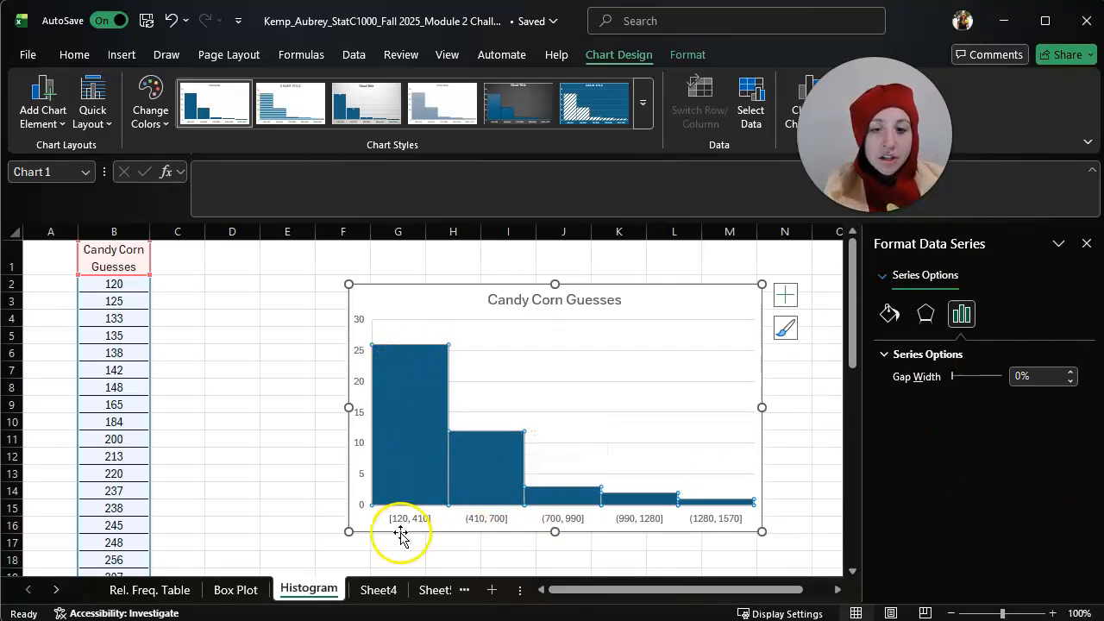
{"action": "left_click", "coordinate": [409, 498]}
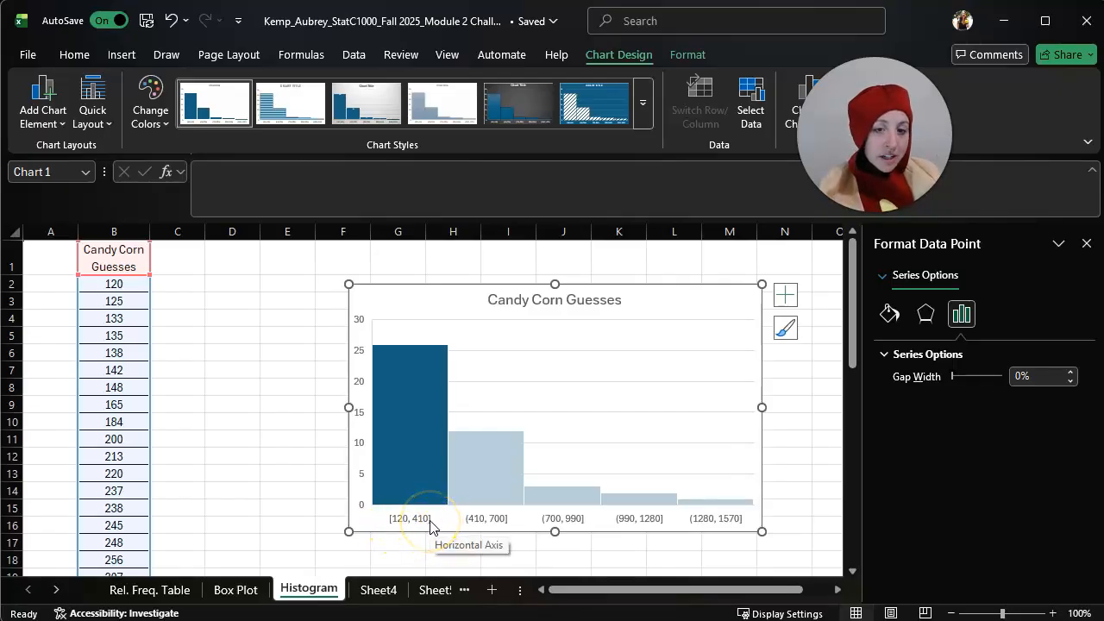
{"action": "left_click", "coordinate": [226, 321]}
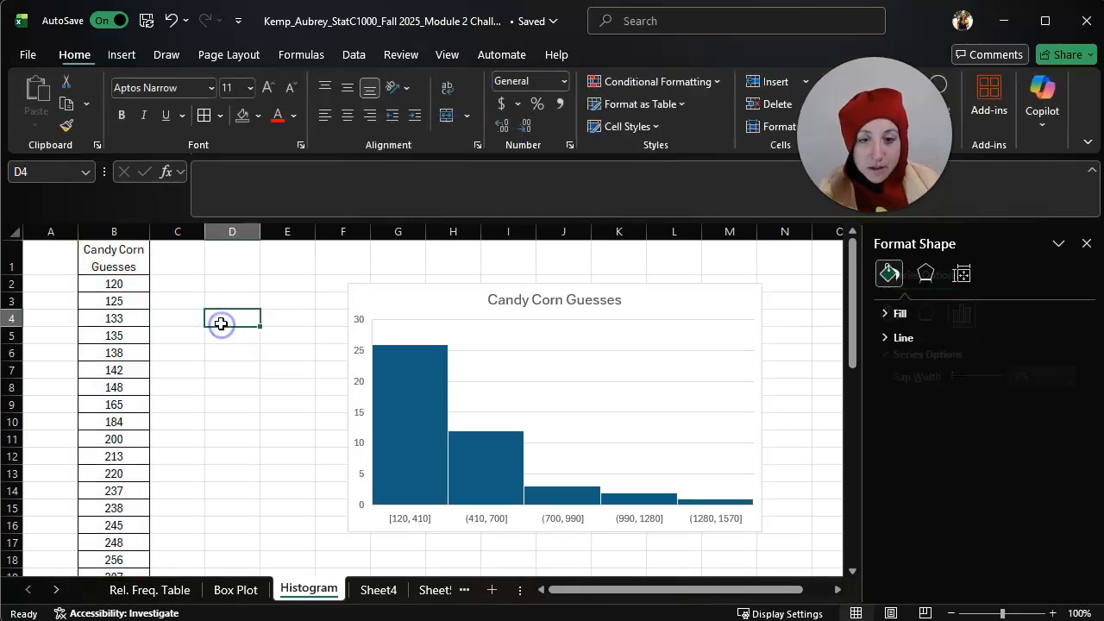
{"action": "type", "text": "=41"}
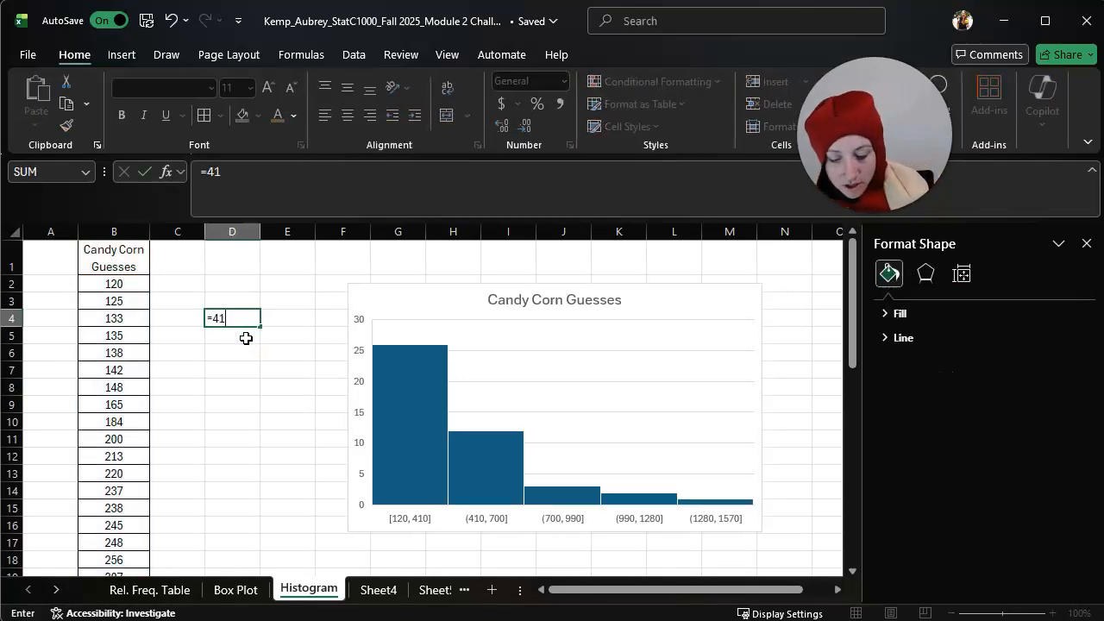
{"action": "type", "text": "0-120"}
{"action": "key", "text": "Return"}
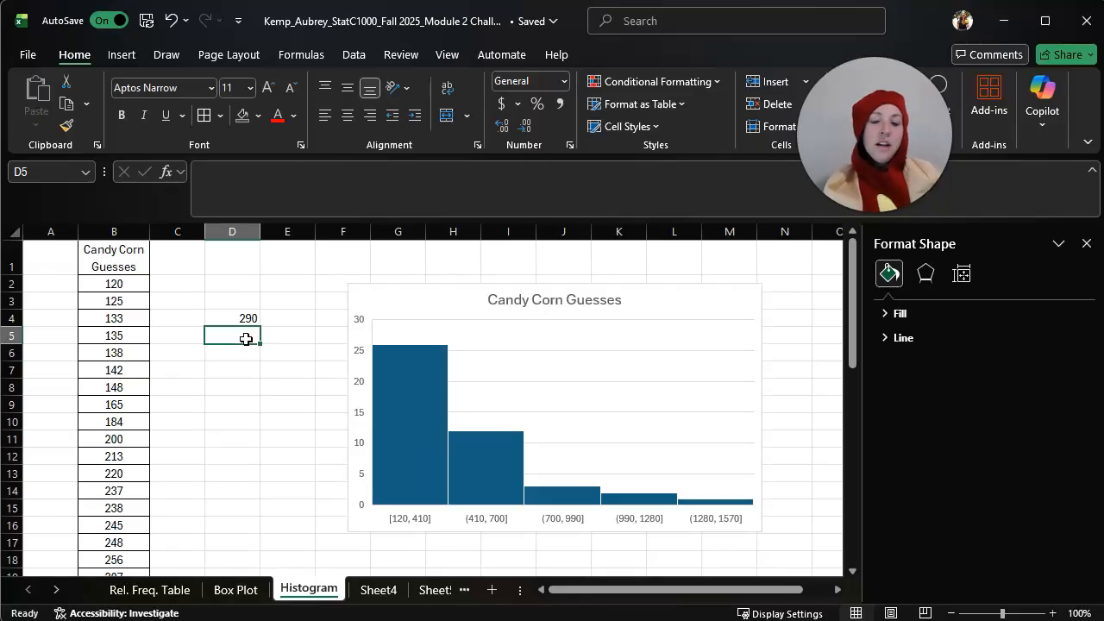
{"action": "left_click", "coordinate": [237, 316]}
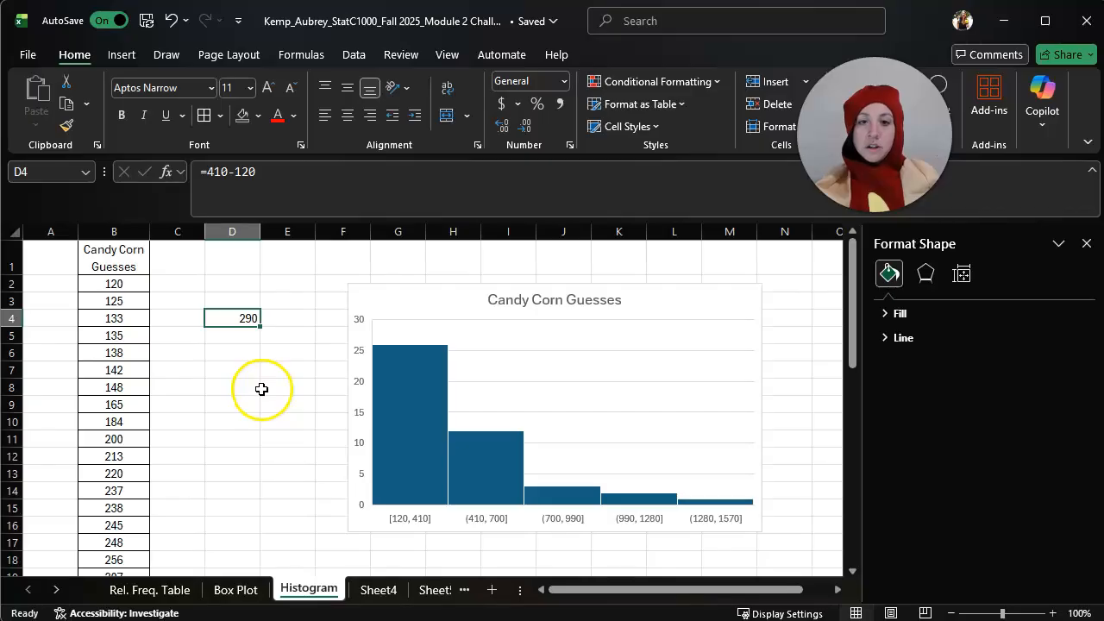
Switch the histogram's horizontal axis bins from Automatic to Bin width and close the axis formatting
{"action": "scroll", "coordinate": [261, 389], "scroll_direction": "down", "scroll_amount": 1}
{"action": "left_click", "coordinate": [407, 255]}
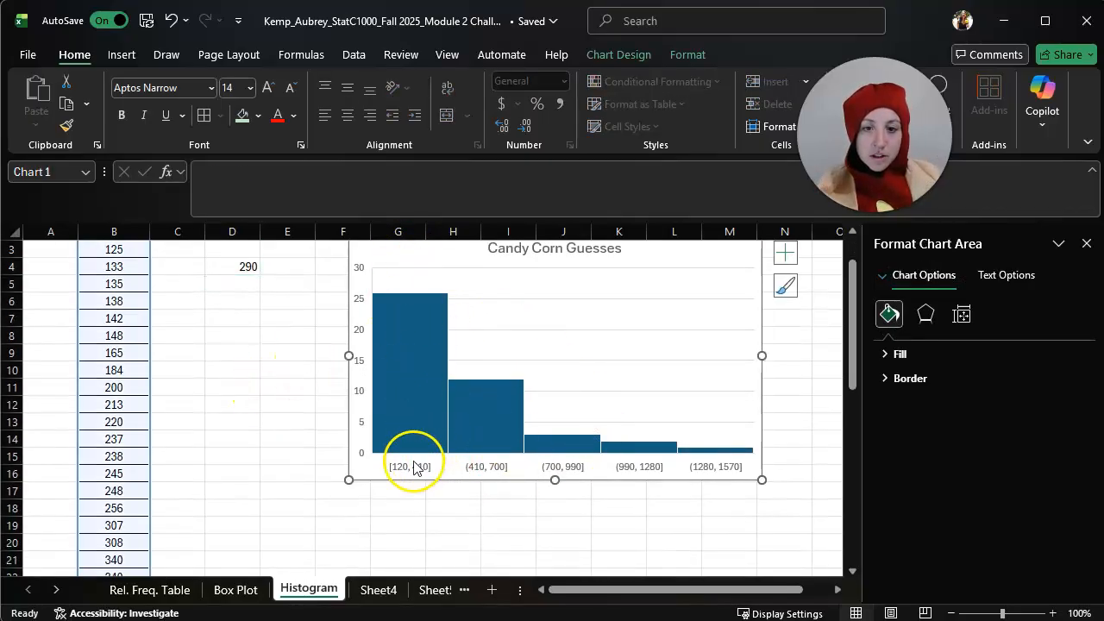
{"action": "scroll", "coordinate": [290, 419], "scroll_direction": "up", "scroll_amount": 1}
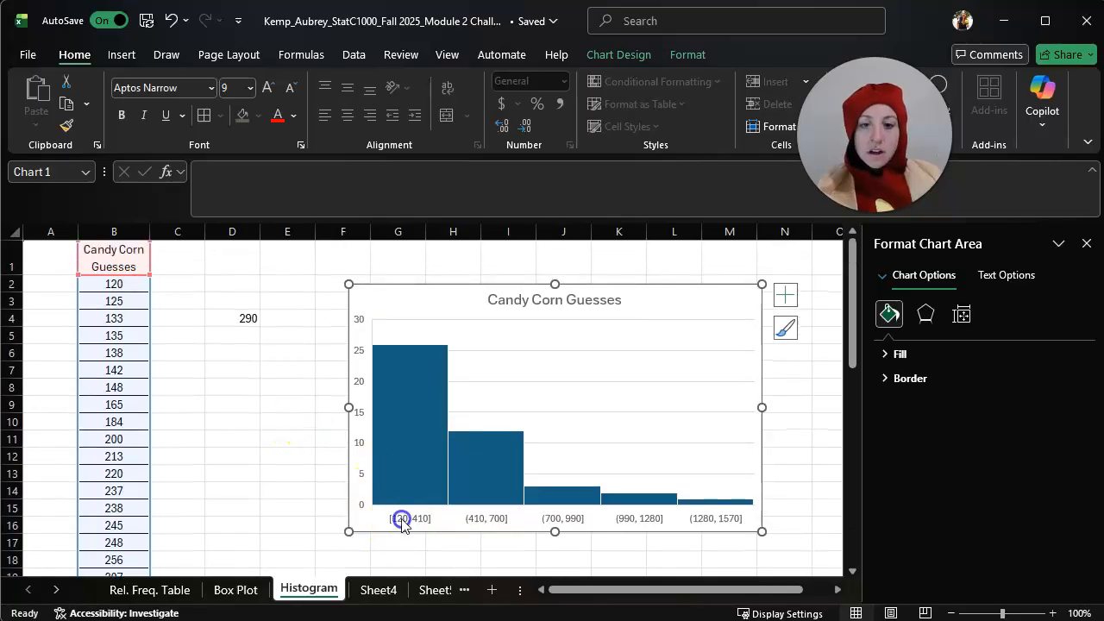
{"action": "left_click", "coordinate": [401, 519]}
{"action": "right_click", "coordinate": [402, 525]}
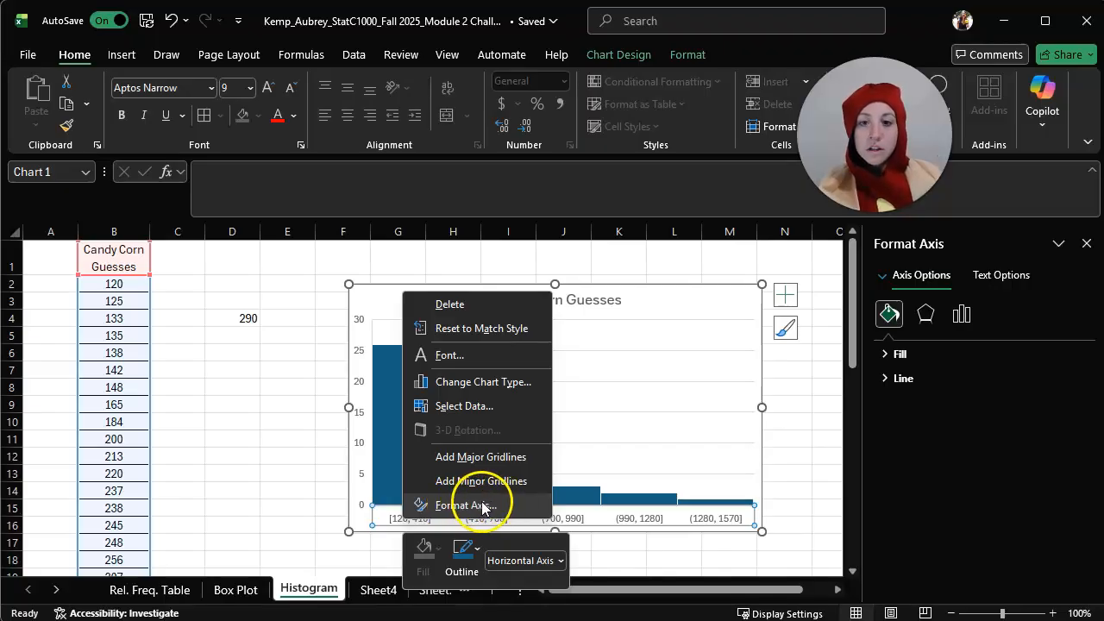
{"action": "left_click", "coordinate": [983, 381]}
{"action": "left_click", "coordinate": [961, 314]}
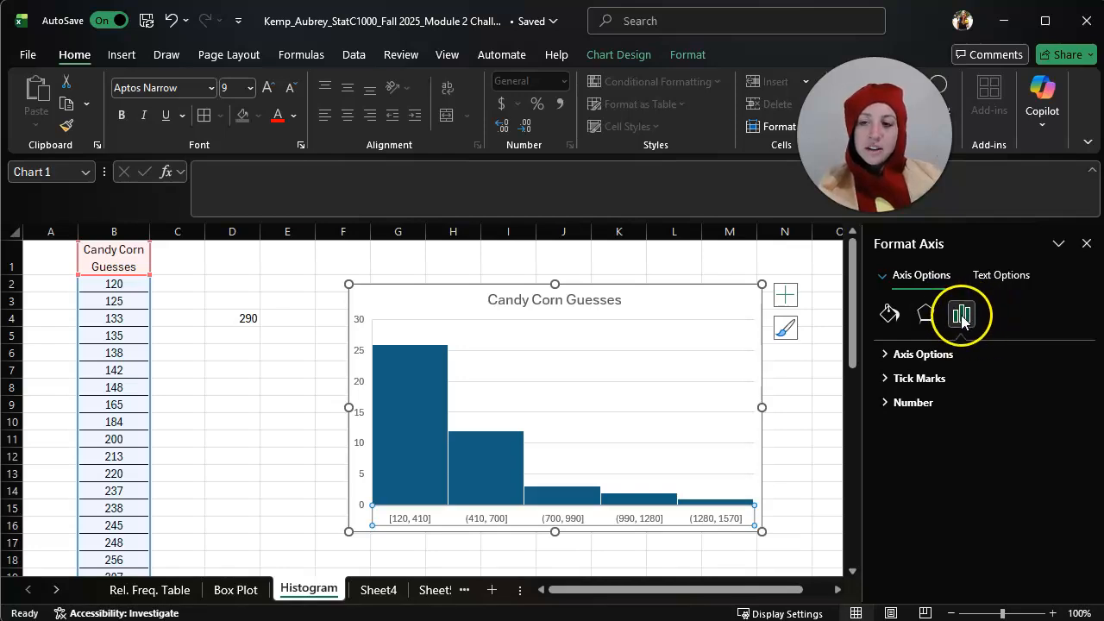
{"action": "left_click", "coordinate": [886, 354]}
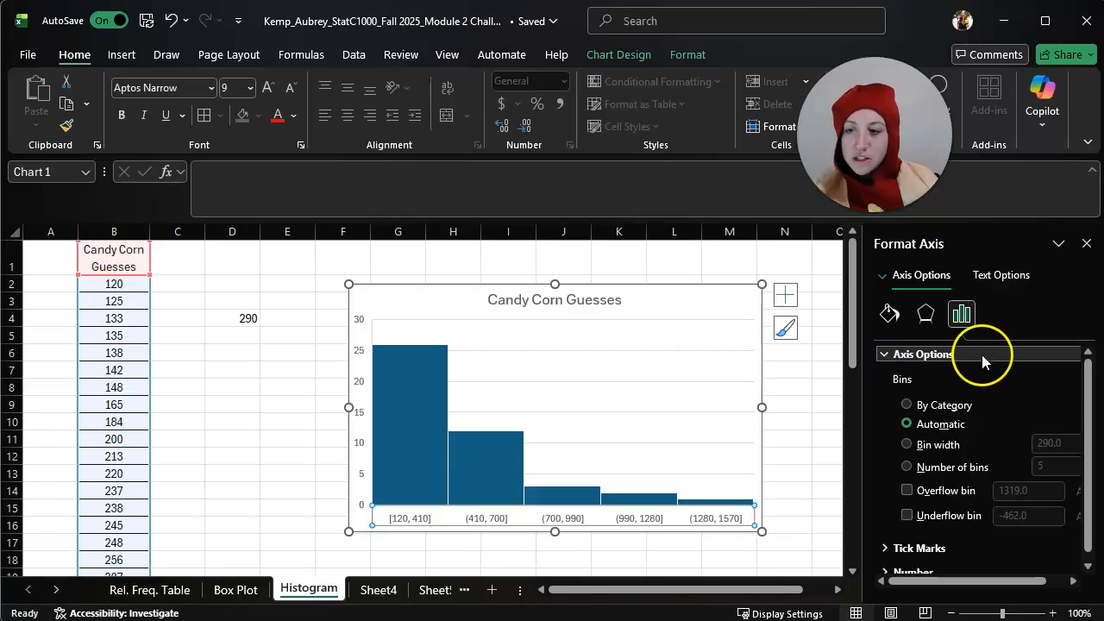
{"action": "scroll", "coordinate": [1012, 353], "scroll_direction": "down", "scroll_amount": 1}
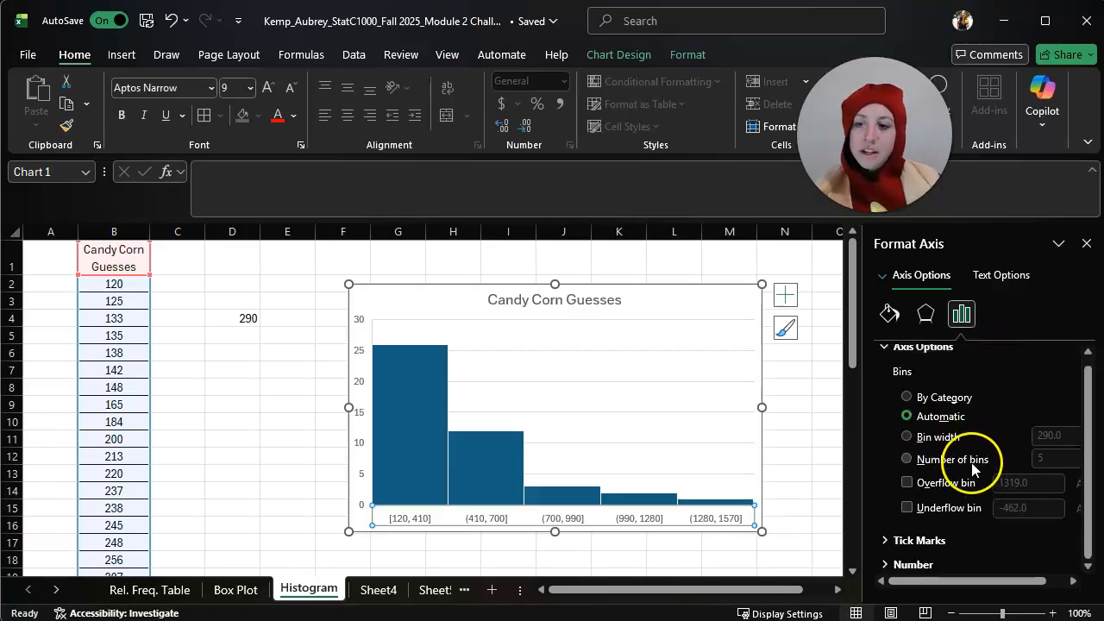
{"action": "left_click", "coordinate": [907, 438]}
{"action": "scroll", "coordinate": [953, 561], "scroll_direction": "up", "scroll_amount": 1}
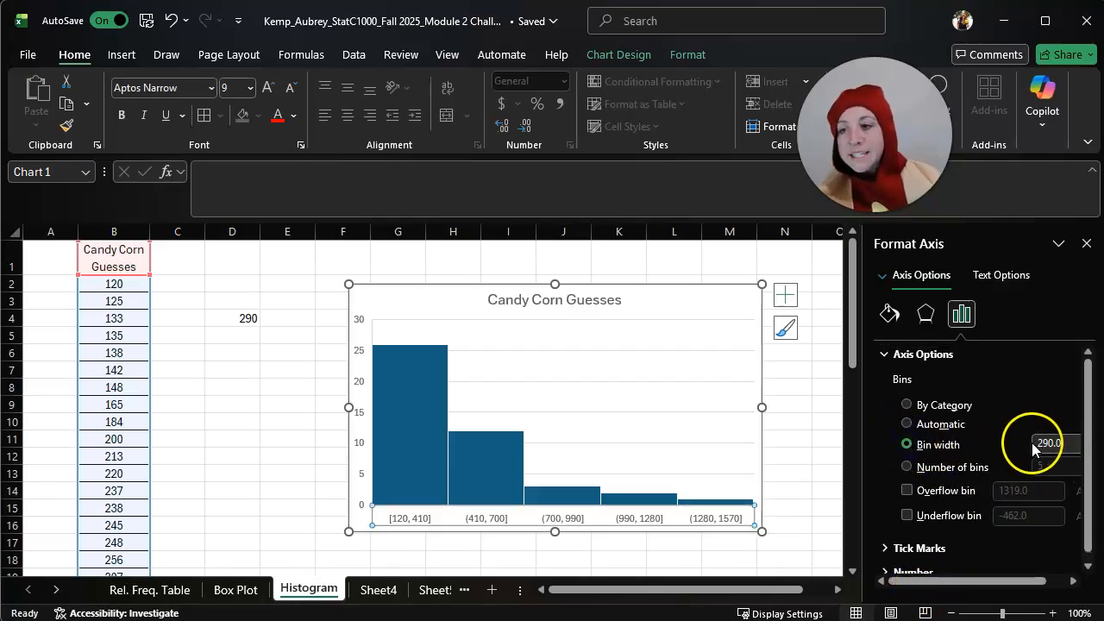
{"action": "double_click", "coordinate": [1042, 441]}
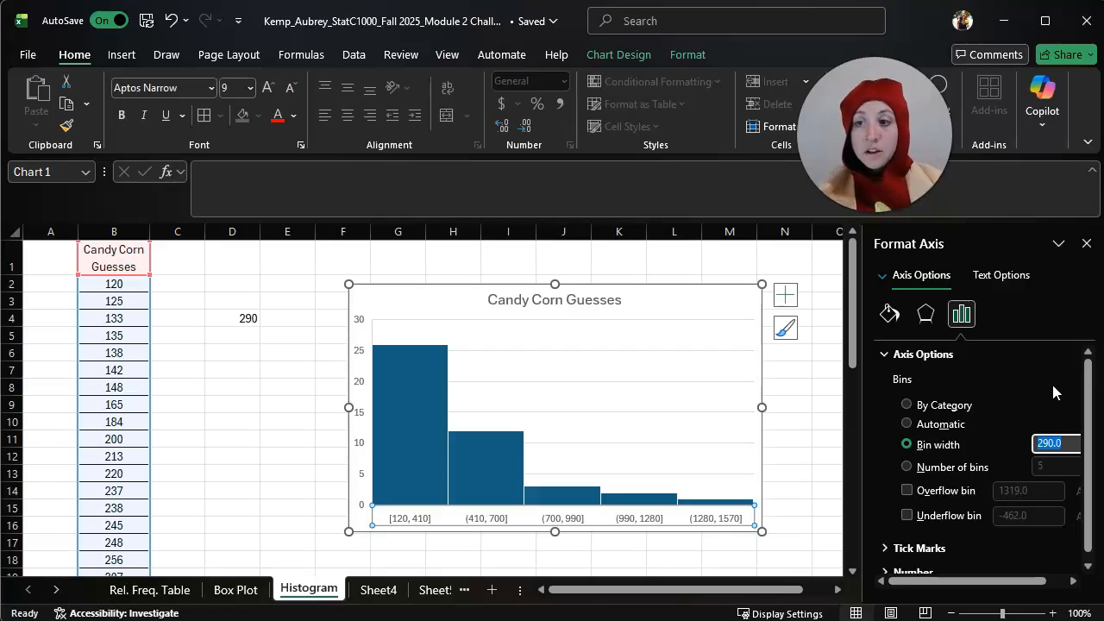
{"action": "left_click", "coordinate": [1085, 243]}
{"action": "left_click", "coordinate": [271, 408]}
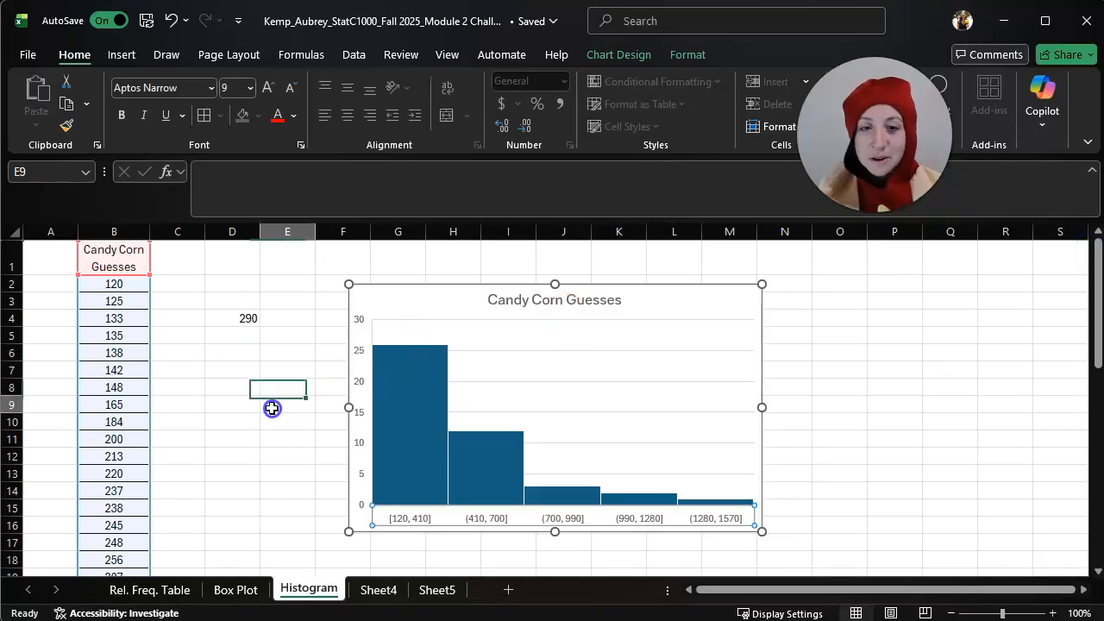
Review the intervals and frequencies of the Grouped Relative Frequency Table on the Rel. Freq. Table sheet
{"action": "left_click", "coordinate": [145, 590]}
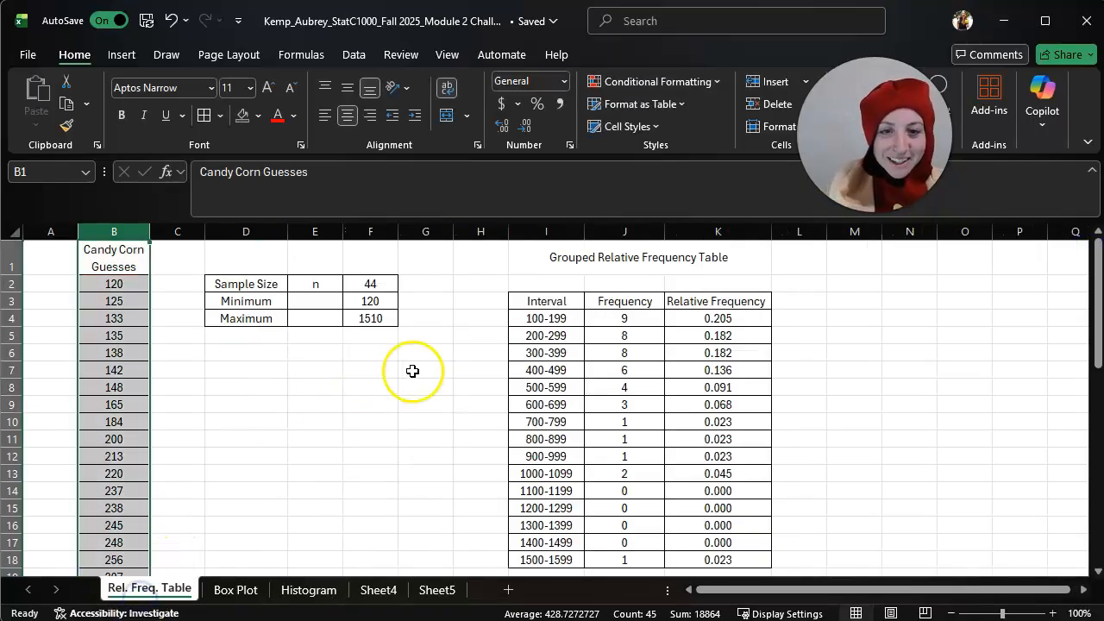
{"action": "left_click_drag", "start_coordinate": [557, 308], "coordinate": [690, 555]}
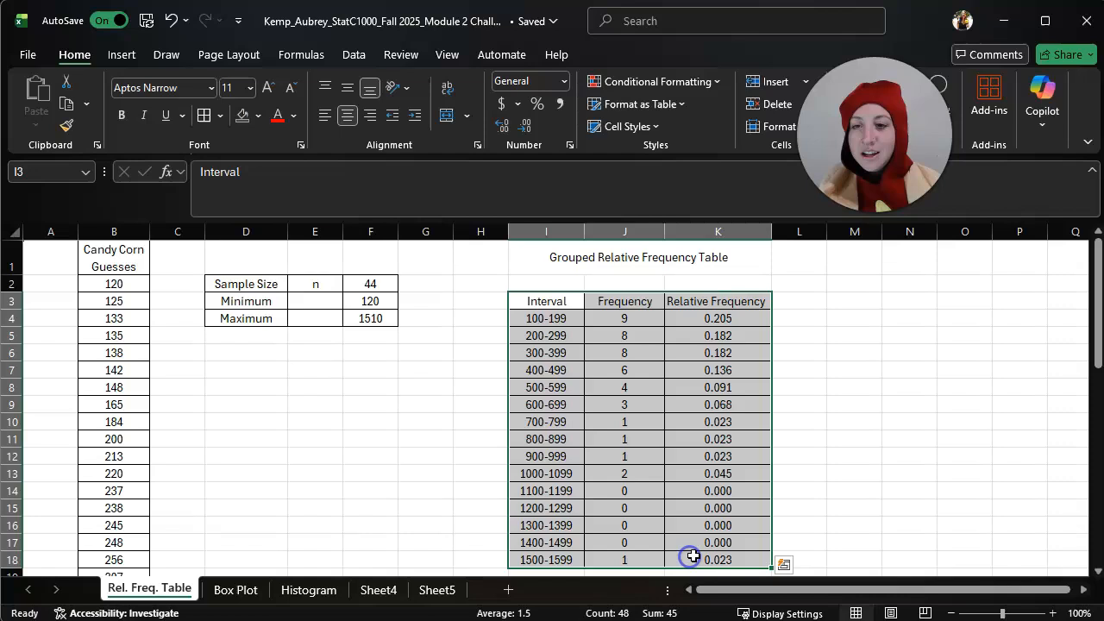
{"action": "left_click", "coordinate": [930, 321]}
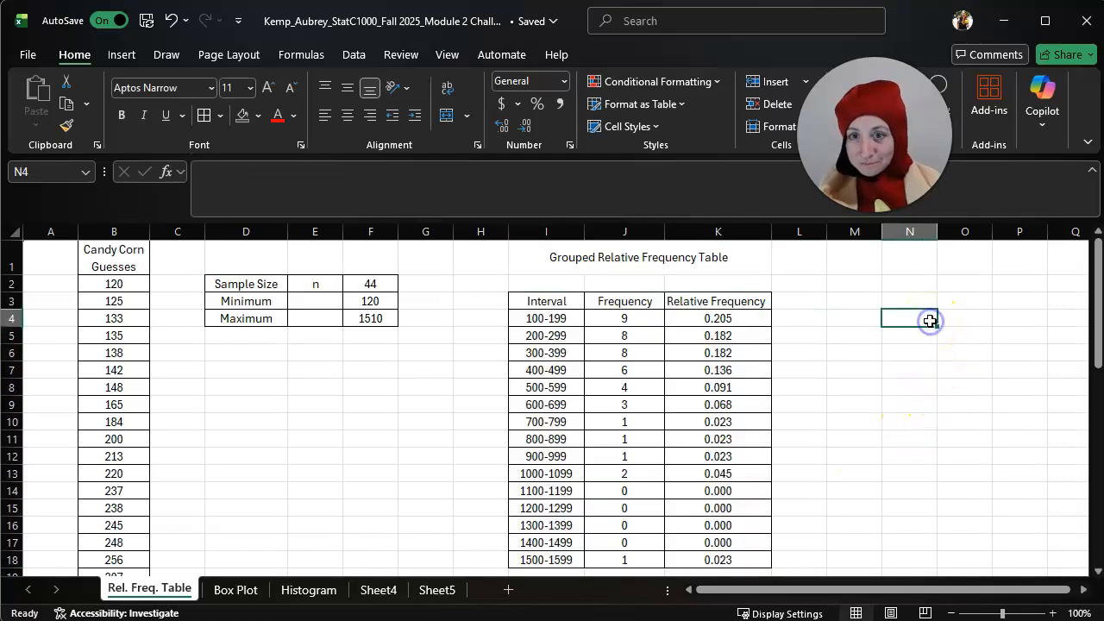
{"action": "left_click", "coordinate": [607, 318]}
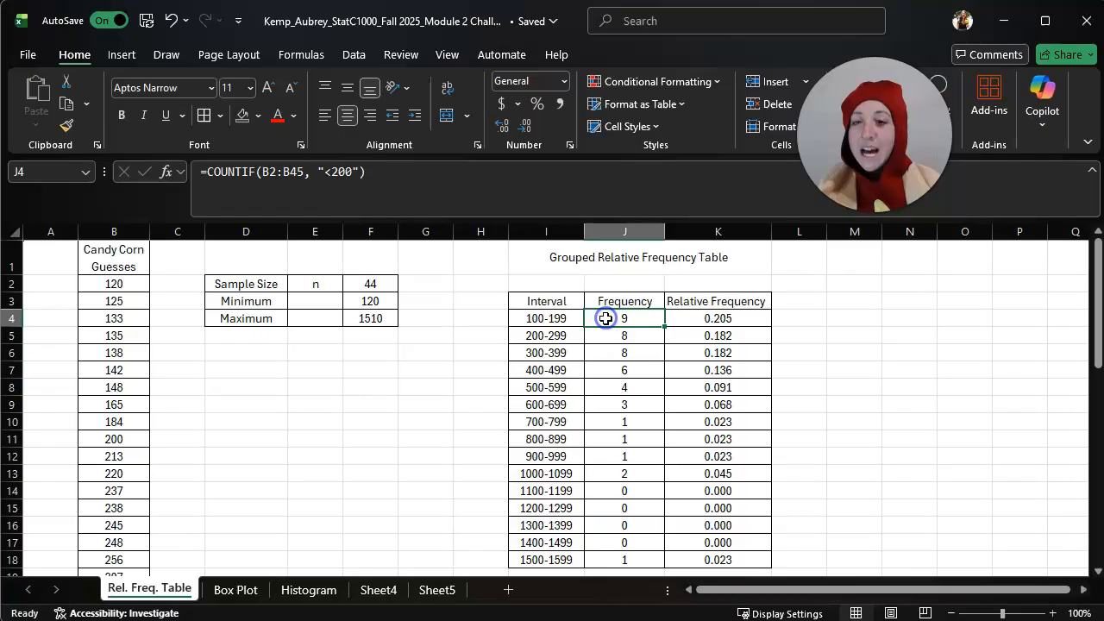
{"action": "left_click", "coordinate": [544, 318]}
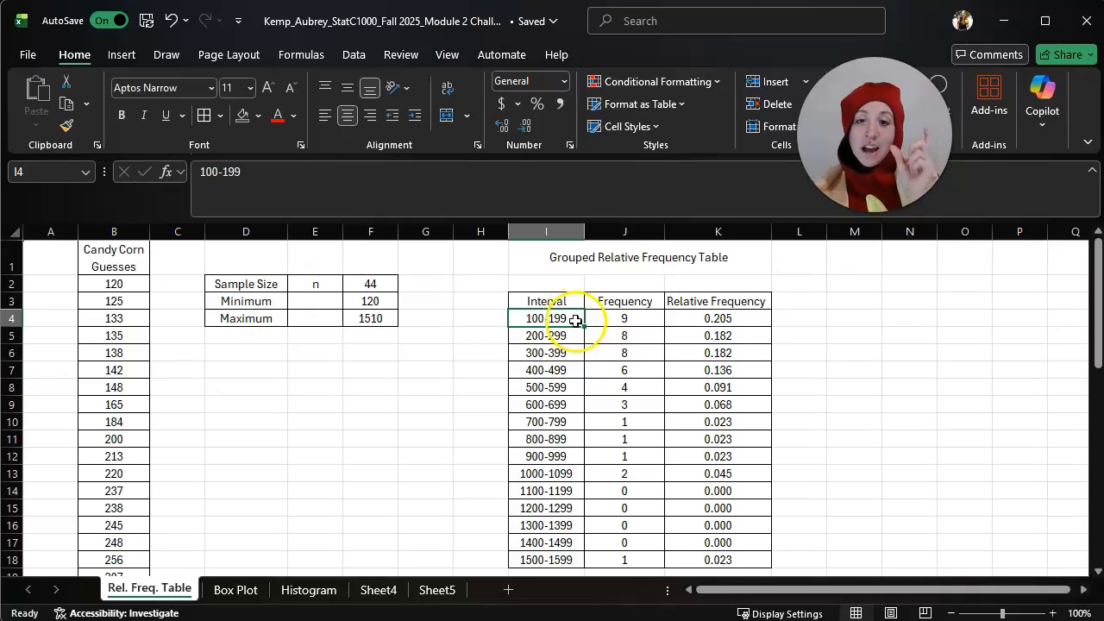
{"action": "mouse_move", "coordinate": [562, 327]}
{"action": "left_mouse_down"}
{"action": "mouse_move", "coordinate": [557, 356]}
{"action": "mouse_move", "coordinate": [555, 322]}
{"action": "left_mouse_up"}
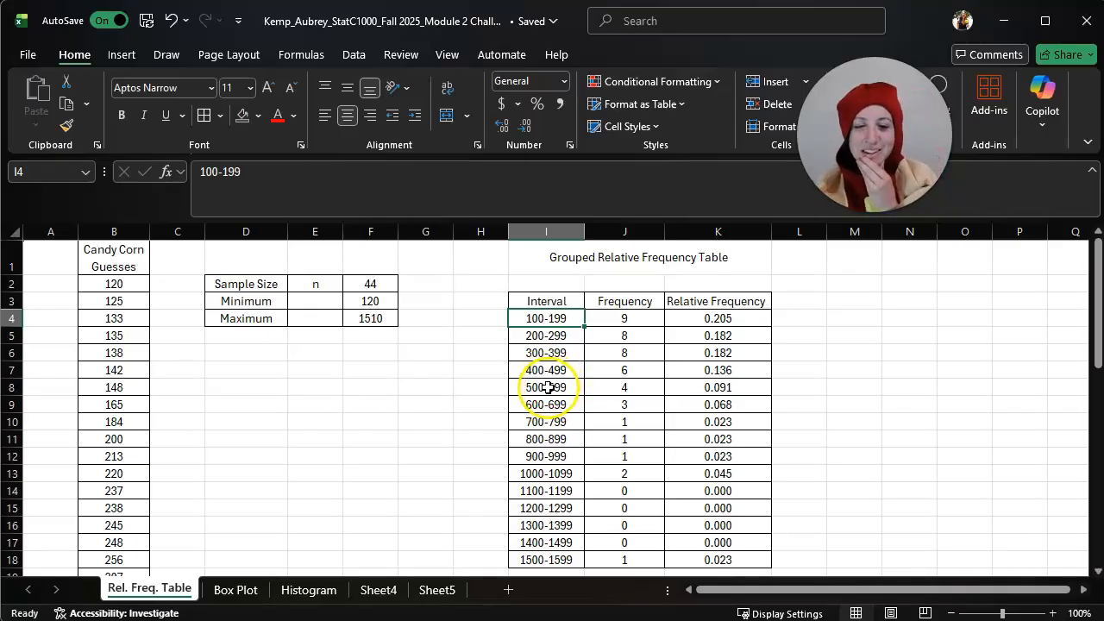
Set the bin width of the horizontal axis to 100 on the Histogram sheet's chart and close the axis formatting
{"action": "left_click", "coordinate": [311, 590]}
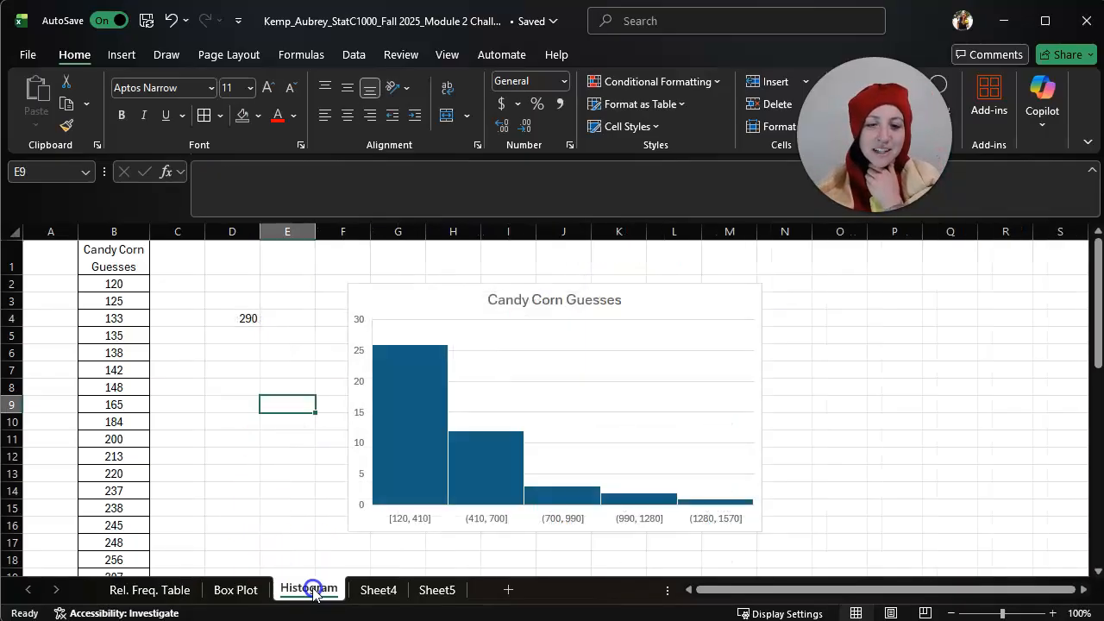
{"action": "right_click", "coordinate": [418, 519]}
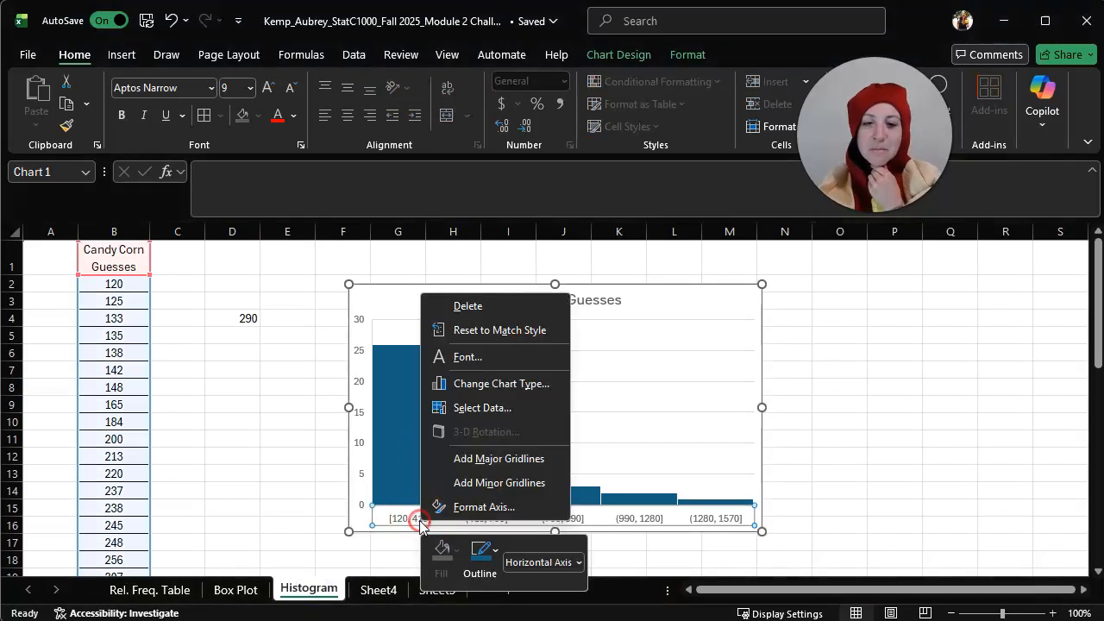
{"action": "left_click", "coordinate": [457, 507]}
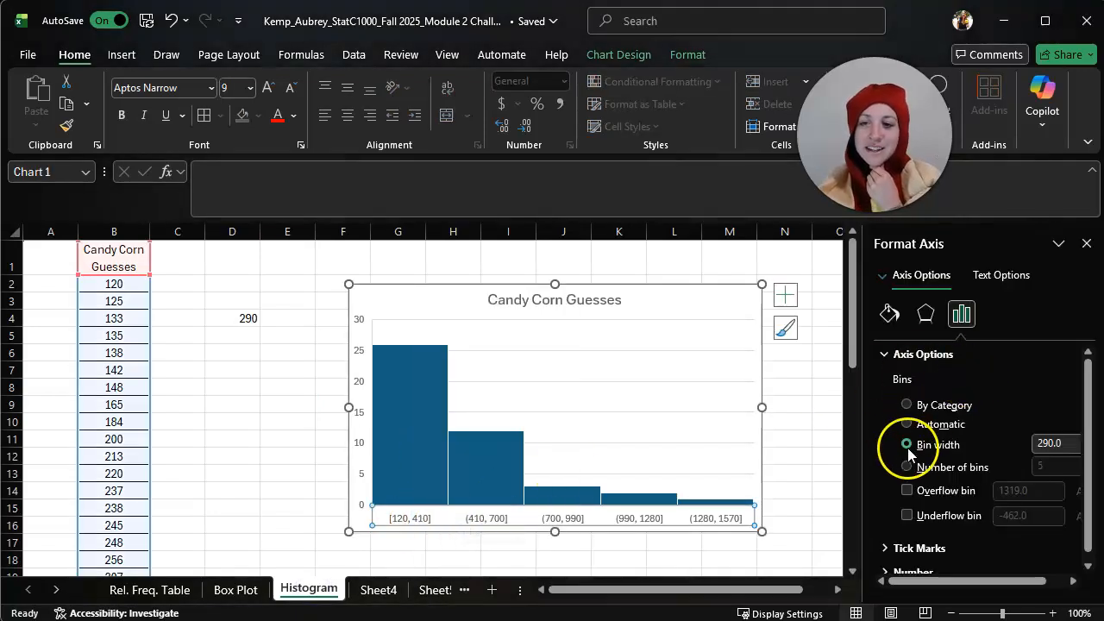
{"action": "left_click", "coordinate": [1057, 444]}
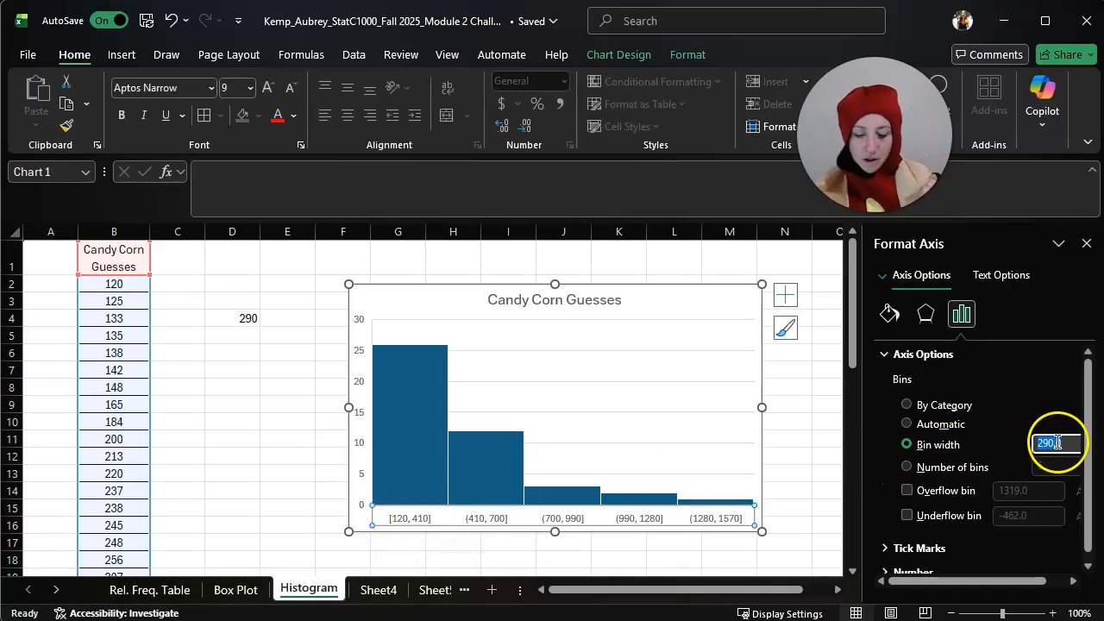
{"action": "key", "text": "Return"}
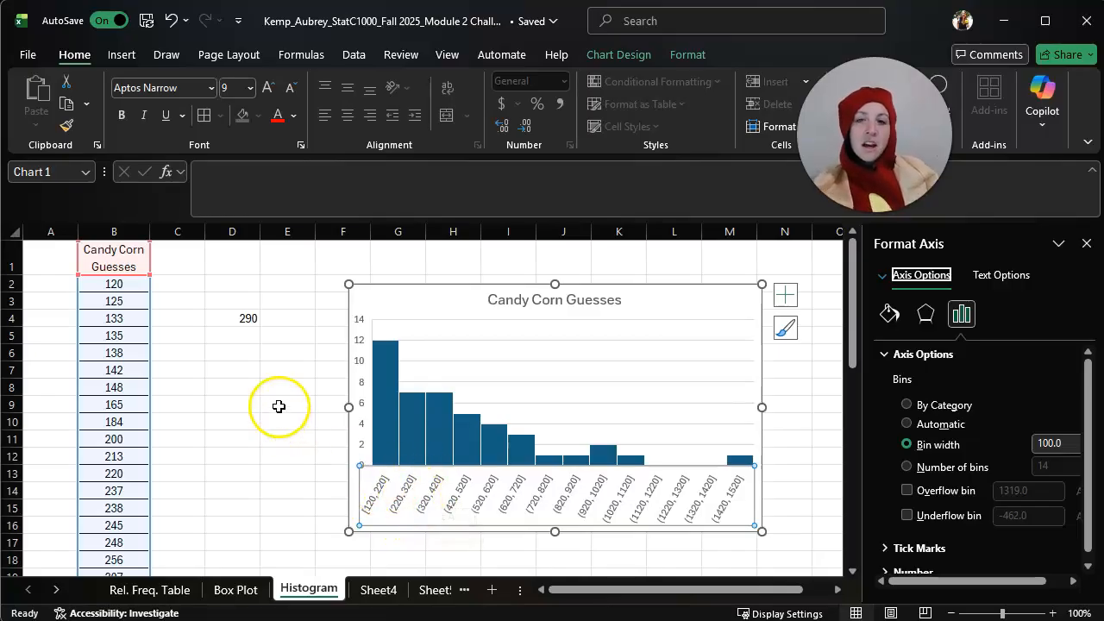
{"action": "left_click", "coordinate": [288, 371]}
{"action": "left_click", "coordinate": [1086, 243]}
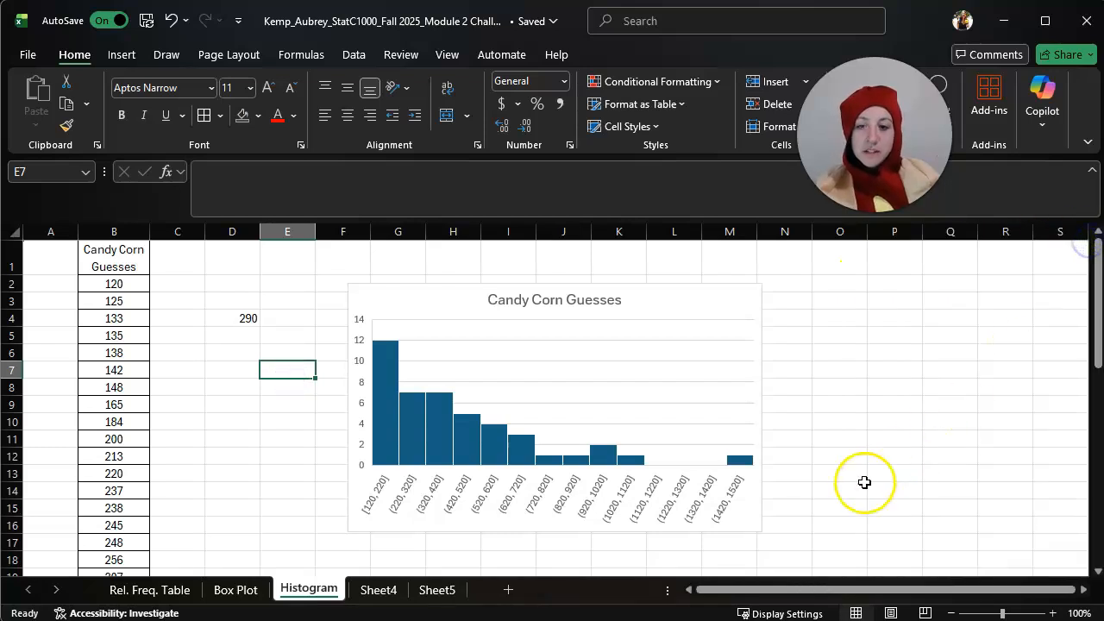
Circle the [120, 220] and (320, 420] bin labels on the histogram with the orange pen
{"action": "left_click", "coordinate": [166, 54]}
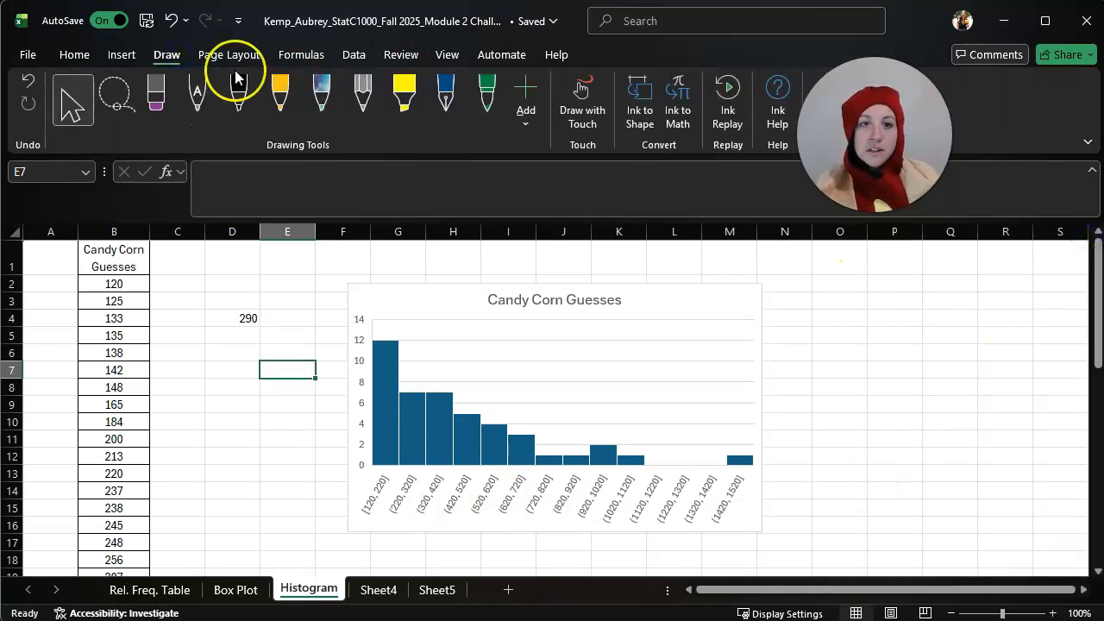
{"action": "left_click", "coordinate": [279, 90]}
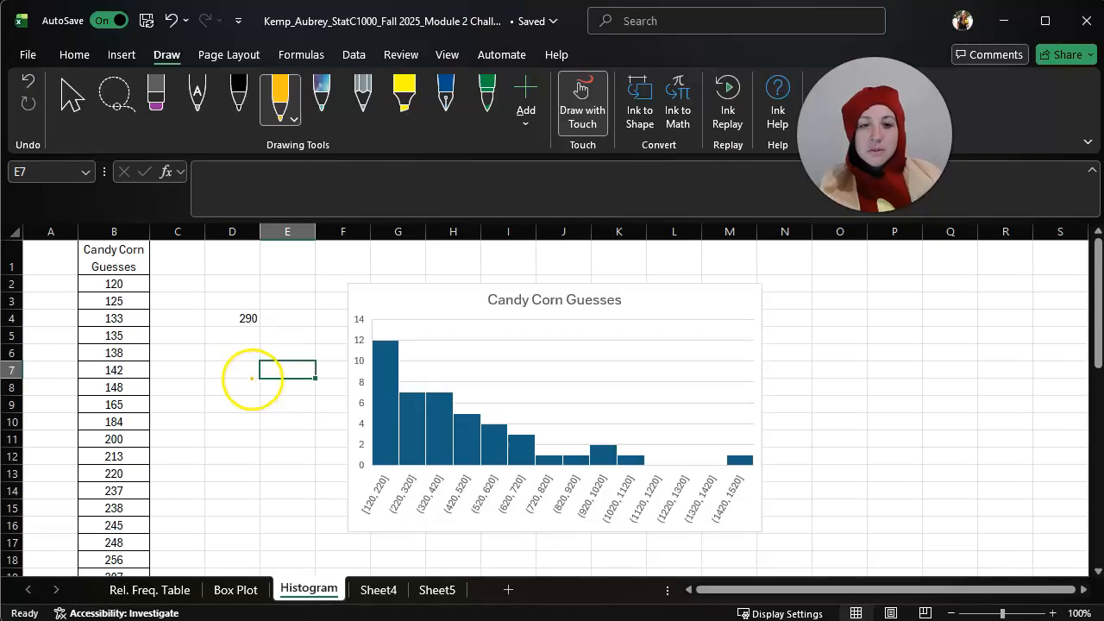
{"action": "mouse_move", "coordinate": [394, 463]}
{"action": "left_mouse_down"}
{"action": "mouse_move", "coordinate": [345, 526]}
{"action": "mouse_move", "coordinate": [393, 490]}
{"action": "mouse_move", "coordinate": [394, 469]}
{"action": "mouse_move", "coordinate": [450, 471]}
{"action": "left_mouse_up"}
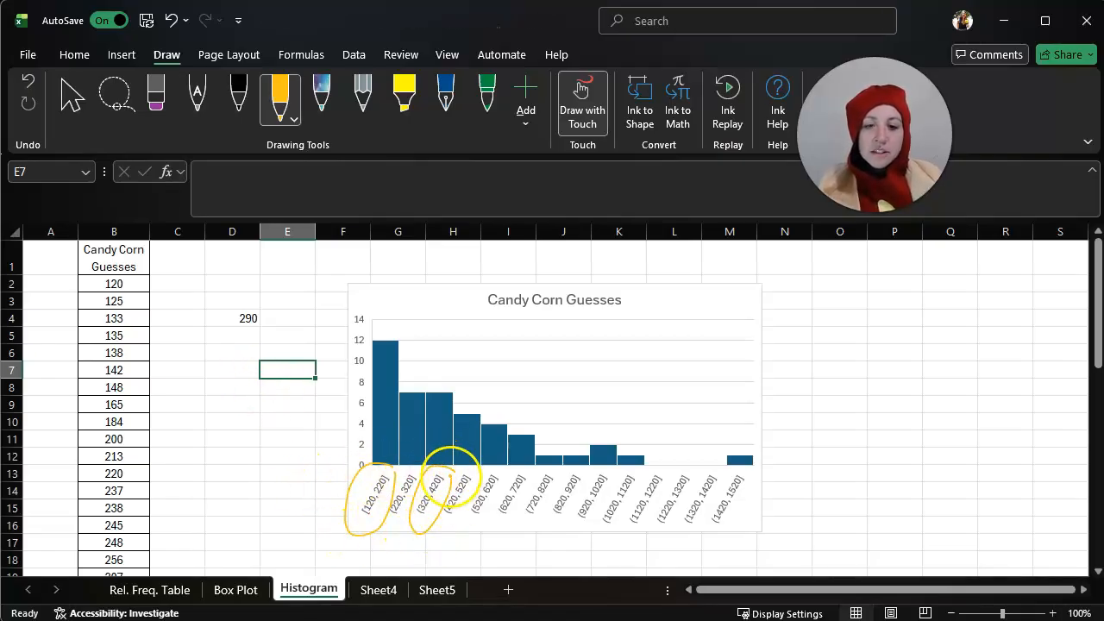
Handwrite the interval (320, 420] in orange ink on the empty cells beside the chart
{"action": "mouse_move", "coordinate": [785, 286]}
{"action": "left_mouse_down"}
{"action": "mouse_move", "coordinate": [783, 333]}
{"action": "mouse_move", "coordinate": [798, 352]}
{"action": "left_mouse_up"}
{"action": "mouse_move", "coordinate": [822, 308]}
{"action": "left_mouse_down"}
{"action": "mouse_move", "coordinate": [805, 302]}
{"action": "mouse_move", "coordinate": [839, 331]}
{"action": "mouse_move", "coordinate": [873, 301]}
{"action": "mouse_move", "coordinate": [898, 338]}
{"action": "left_mouse_up"}
{"action": "left_click_drag", "start_coordinate": [929, 285], "coordinate": [931, 331]}
{"action": "mouse_move", "coordinate": [927, 285]}
{"action": "left_mouse_down"}
{"action": "mouse_move", "coordinate": [967, 321]}
{"action": "mouse_move", "coordinate": [993, 290]}
{"action": "mouse_move", "coordinate": [1026, 293]}
{"action": "mouse_move", "coordinate": [1001, 339]}
{"action": "left_mouse_up"}
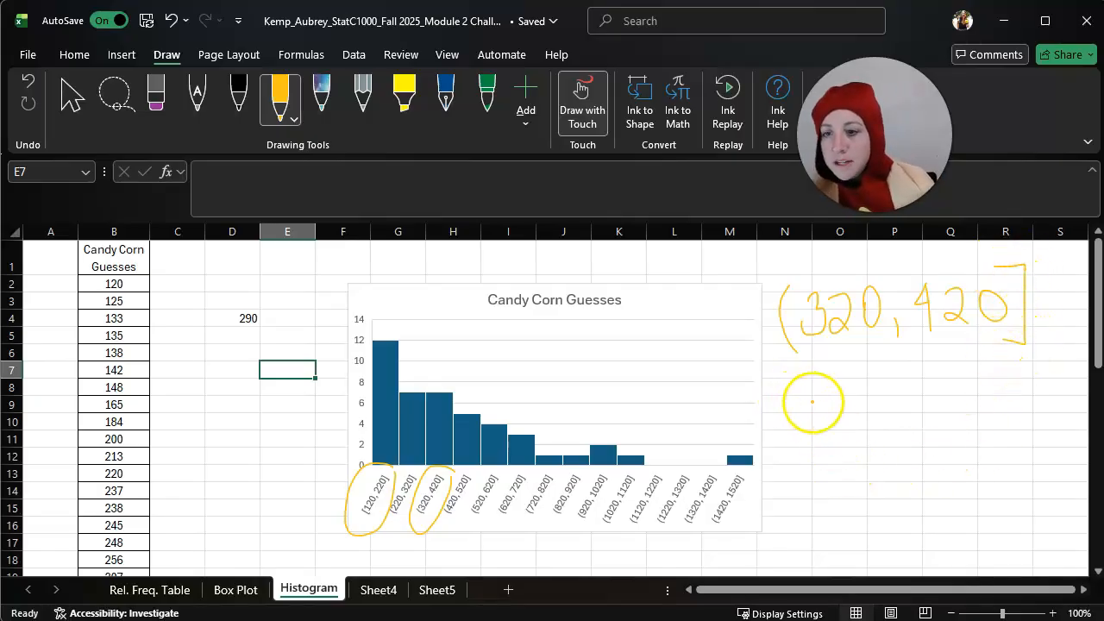
Ink arrows to both brackets of the handwritten interval, a box around its 320, and an arrow from the (320, 420] label toward (220, 320]
{"action": "left_click_drag", "start_coordinate": [822, 417], "coordinate": [802, 367]}
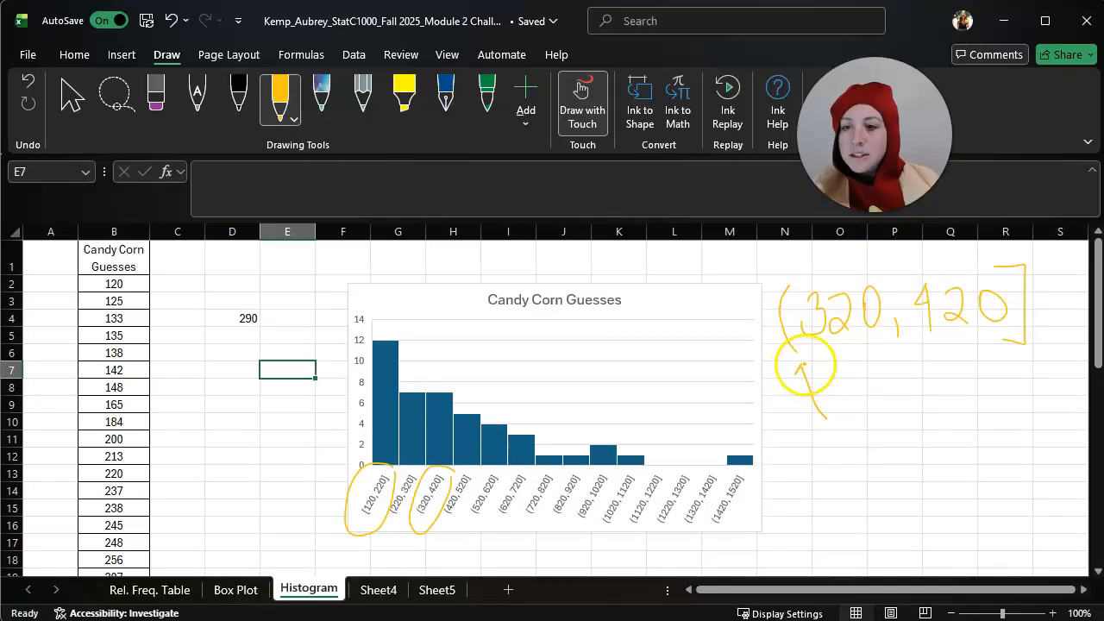
{"action": "mouse_move", "coordinate": [880, 285]}
{"action": "left_mouse_down"}
{"action": "mouse_move", "coordinate": [800, 285]}
{"action": "mouse_move", "coordinate": [799, 350]}
{"action": "mouse_move", "coordinate": [890, 352]}
{"action": "left_mouse_up"}
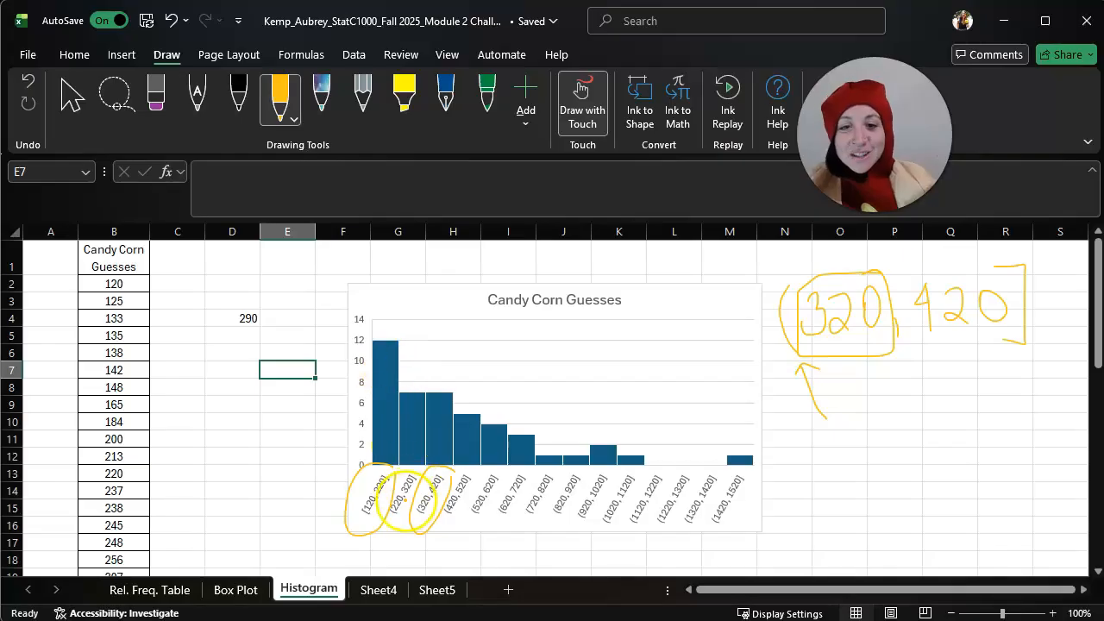
{"action": "left_click_drag", "start_coordinate": [432, 454], "coordinate": [412, 464]}
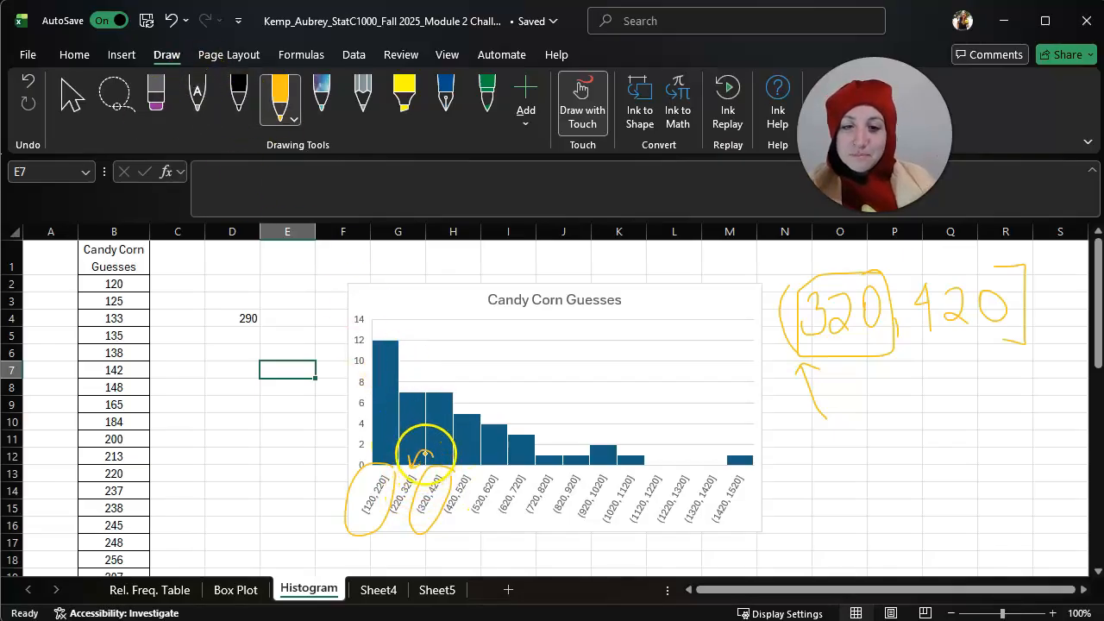
{"action": "mouse_move", "coordinate": [992, 429]}
{"action": "left_mouse_down"}
{"action": "mouse_move", "coordinate": [998, 364]}
{"action": "mouse_move", "coordinate": [1019, 367]}
{"action": "left_mouse_up"}
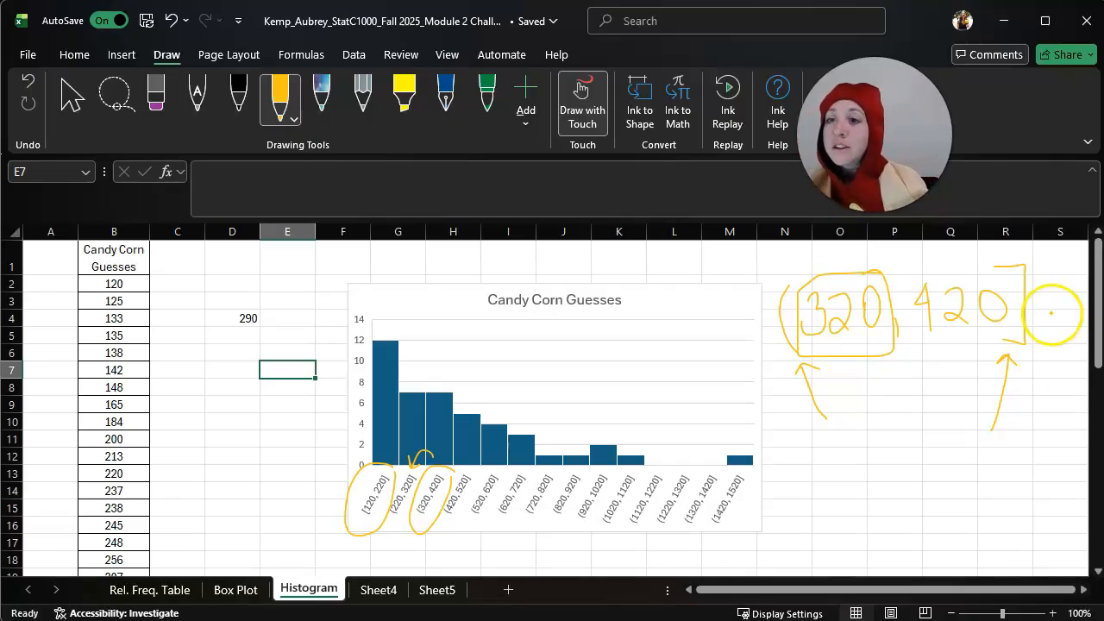
Erase the box around the handwritten 320 and circle the 420] end in orange ink
{"action": "left_click", "coordinate": [155, 95]}
{"action": "left_click", "coordinate": [863, 274]}
{"action": "left_click", "coordinate": [279, 95]}
{"action": "mouse_move", "coordinate": [1005, 259]}
{"action": "left_mouse_down"}
{"action": "mouse_move", "coordinate": [892, 315]}
{"action": "mouse_move", "coordinate": [990, 259]}
{"action": "mouse_move", "coordinate": [1013, 367]}
{"action": "left_mouse_up"}
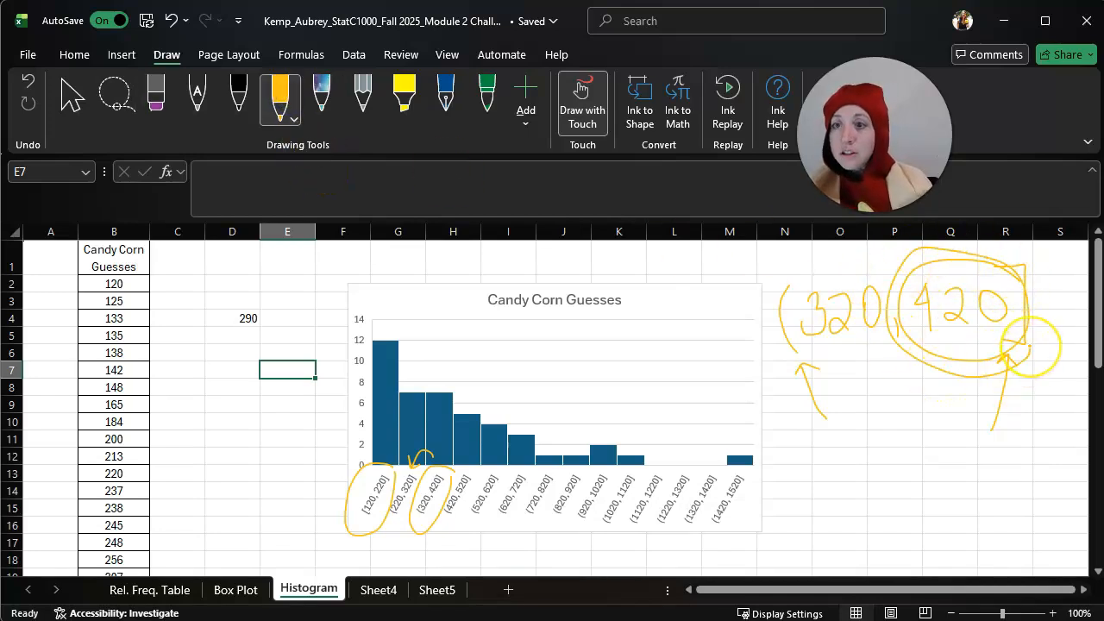
Erase the ink on the chart's bin labels and circle the (220, 320] label with the galaxy-coloured pen
{"action": "left_click", "coordinate": [155, 97]}
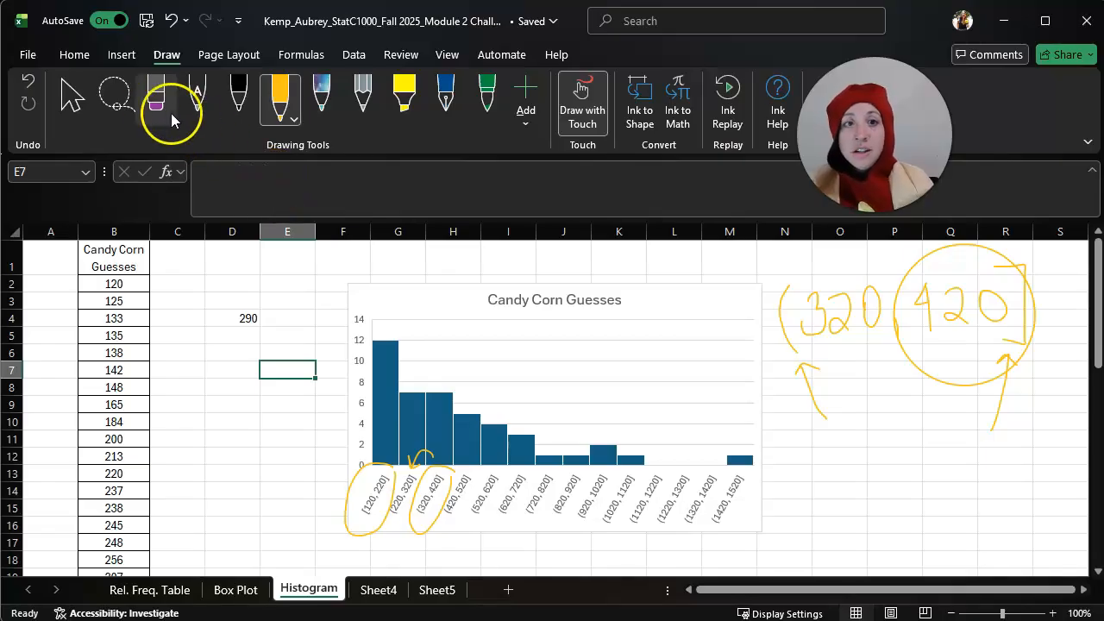
{"action": "mouse_move", "coordinate": [447, 458]}
{"action": "left_mouse_down"}
{"action": "mouse_move", "coordinate": [369, 490]}
{"action": "mouse_move", "coordinate": [438, 444]}
{"action": "left_mouse_up"}
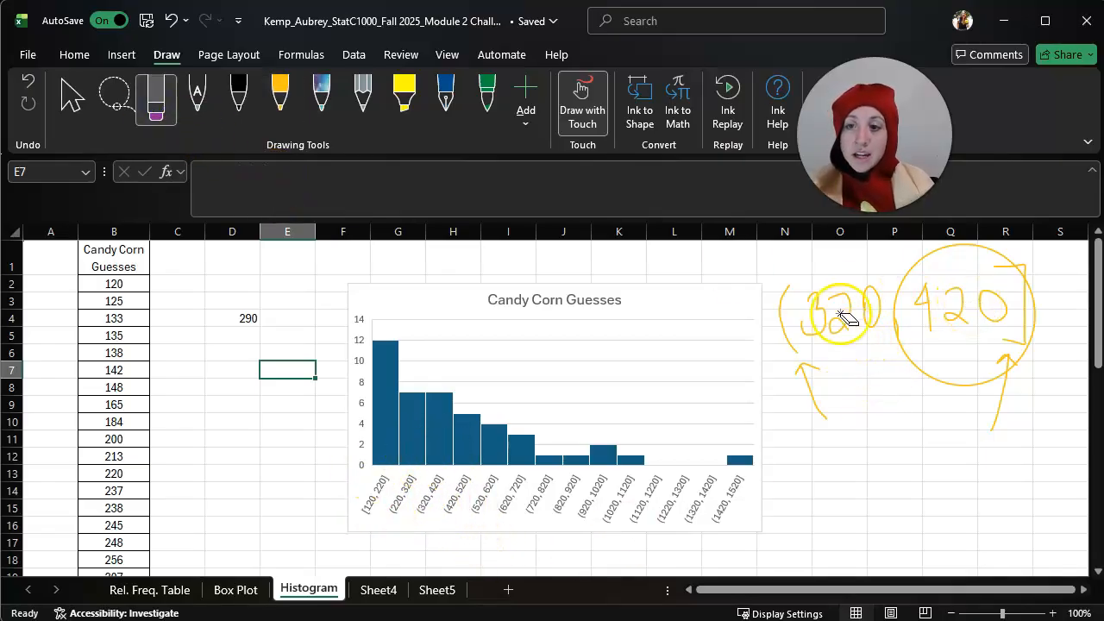
{"action": "left_click", "coordinate": [322, 96]}
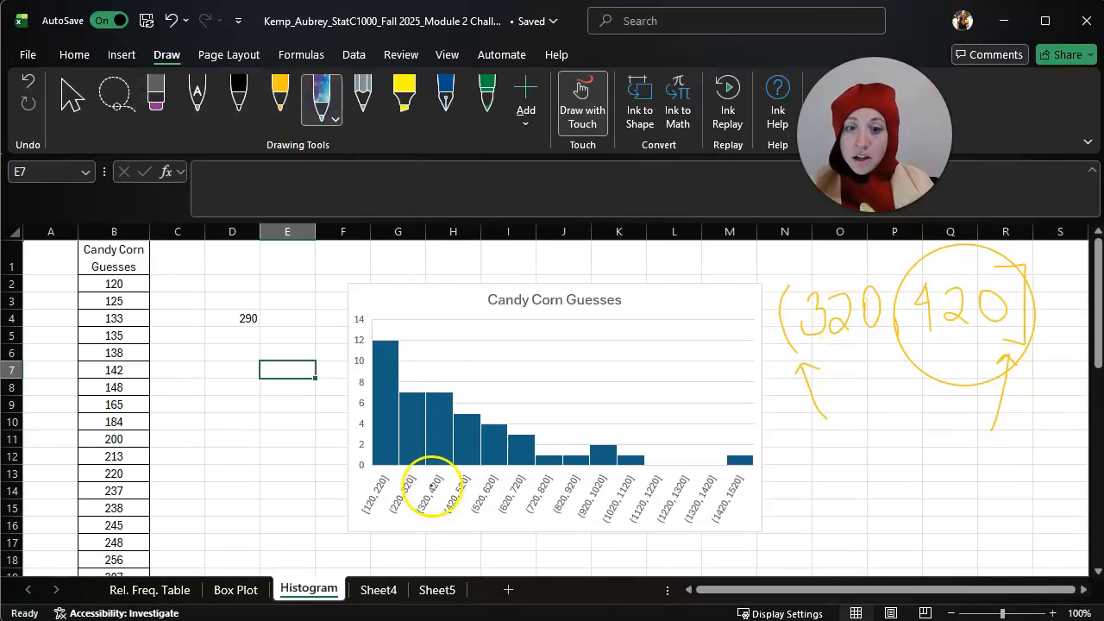
{"action": "mouse_move", "coordinate": [418, 472]}
{"action": "left_mouse_down"}
{"action": "mouse_move", "coordinate": [394, 468]}
{"action": "mouse_move", "coordinate": [414, 510]}
{"action": "mouse_move", "coordinate": [370, 488]}
{"action": "mouse_move", "coordinate": [401, 491]}
{"action": "left_mouse_up"}
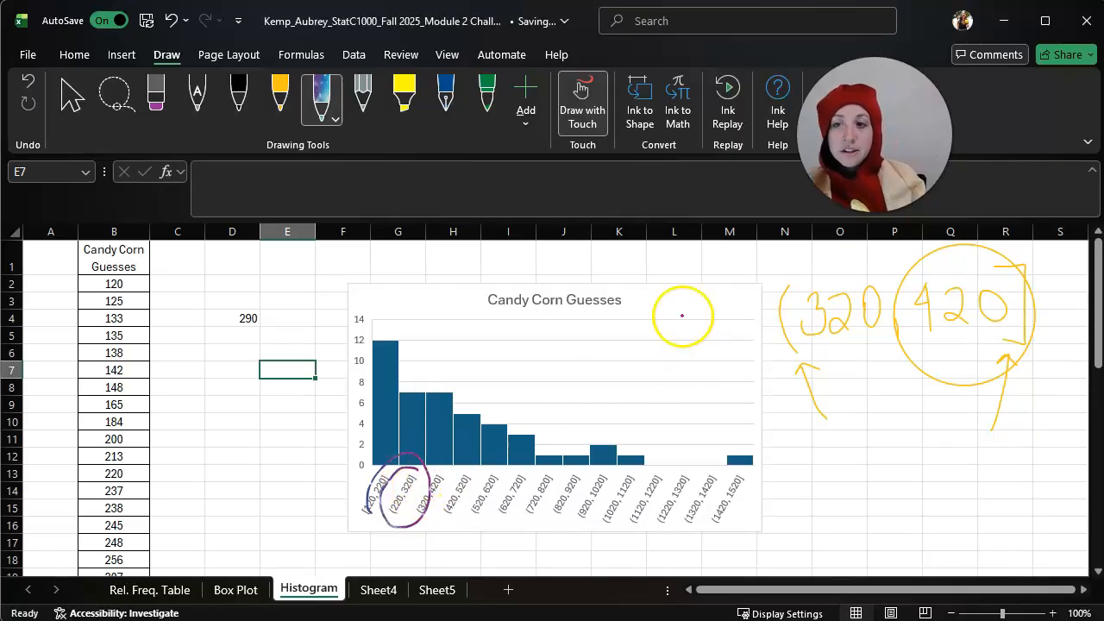
Erase all remaining ink from the chart and the handwritten interval, and return to normal selection
{"action": "left_click", "coordinate": [155, 96]}
{"action": "left_click", "coordinate": [400, 486]}
{"action": "mouse_move", "coordinate": [871, 307]}
{"action": "left_mouse_down"}
{"action": "mouse_move", "coordinate": [895, 296]}
{"action": "mouse_move", "coordinate": [1003, 311]}
{"action": "mouse_move", "coordinate": [1013, 383]}
{"action": "mouse_move", "coordinate": [894, 337]}
{"action": "mouse_move", "coordinate": [815, 397]}
{"action": "left_mouse_up"}
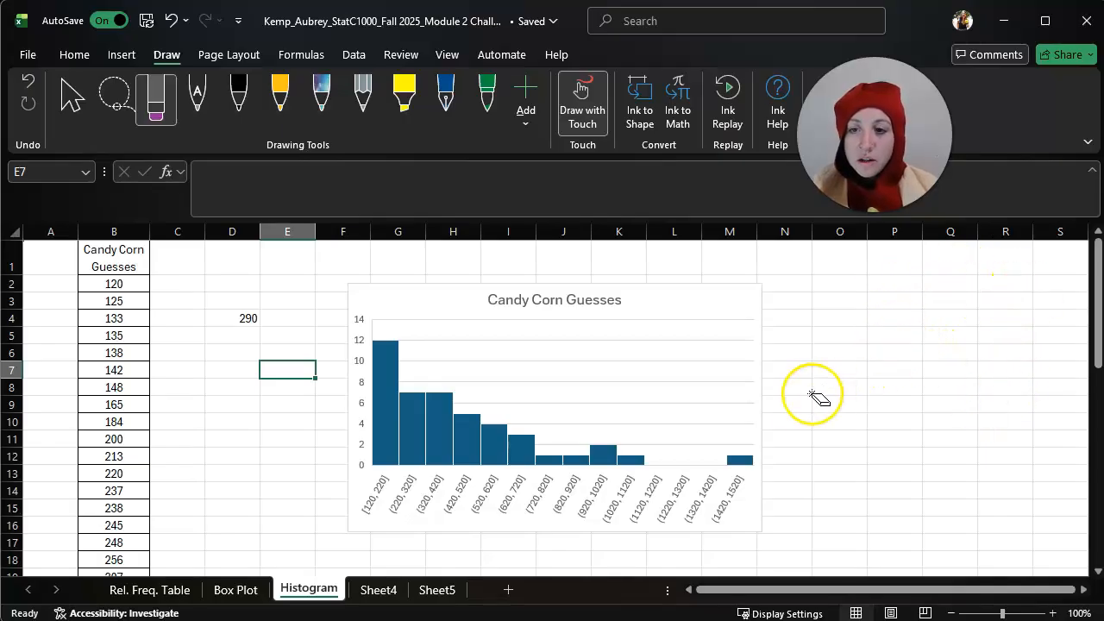
{"action": "left_click", "coordinate": [76, 99]}
Open the formatting of the histogram's horizontal axis and set the bin width to 50
{"action": "left_click", "coordinate": [402, 500]}
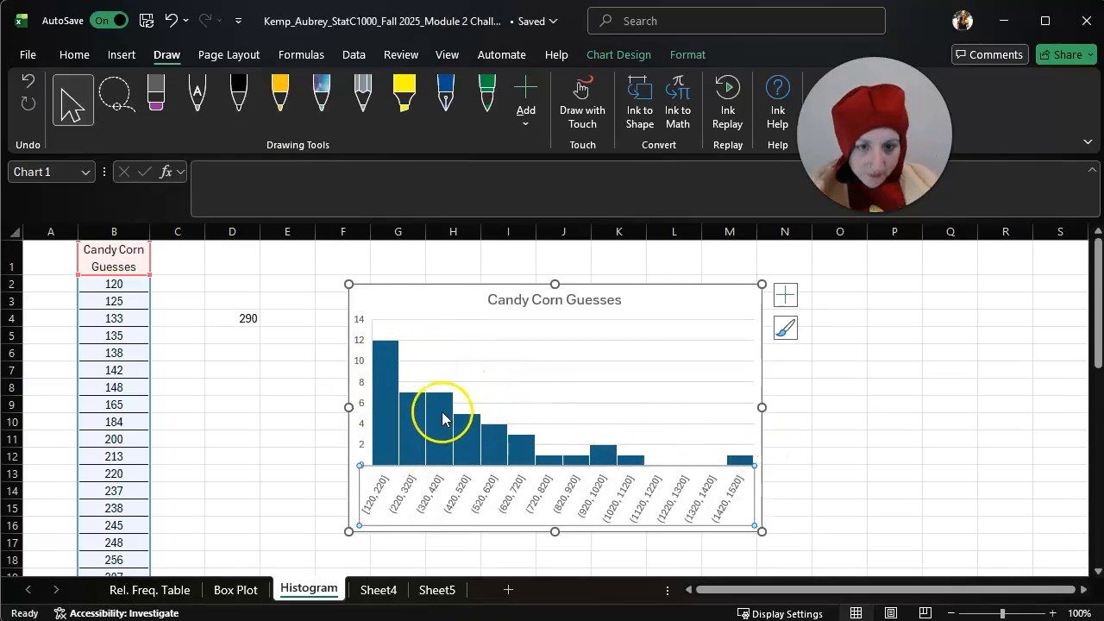
{"action": "mouse_move", "coordinate": [441, 418]}
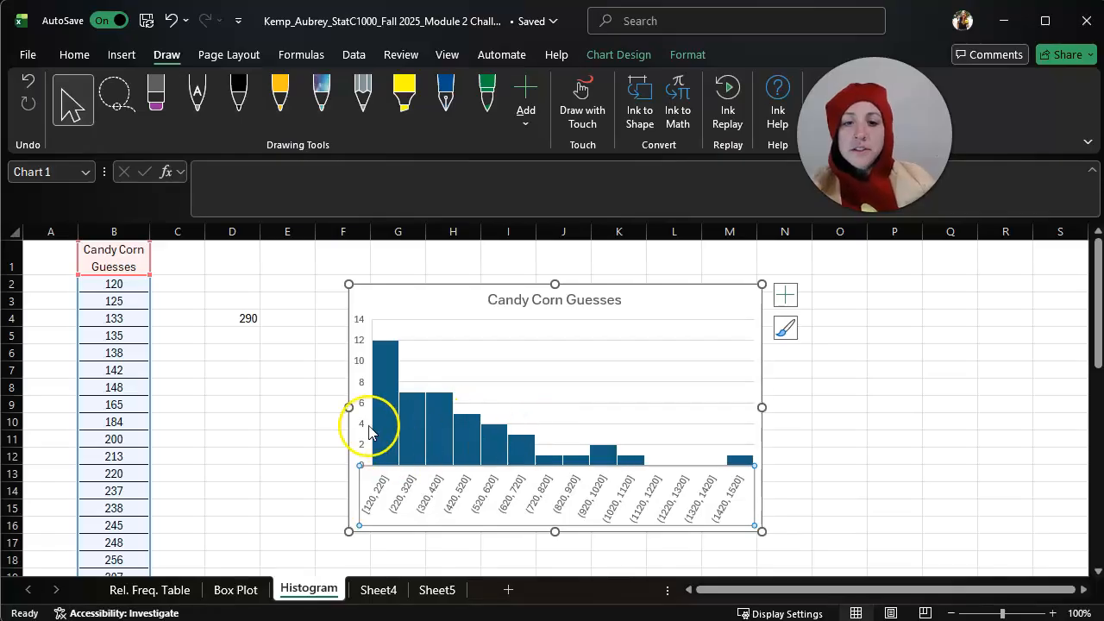
{"action": "right_click", "coordinate": [433, 501]}
{"action": "left_click", "coordinate": [500, 620]}
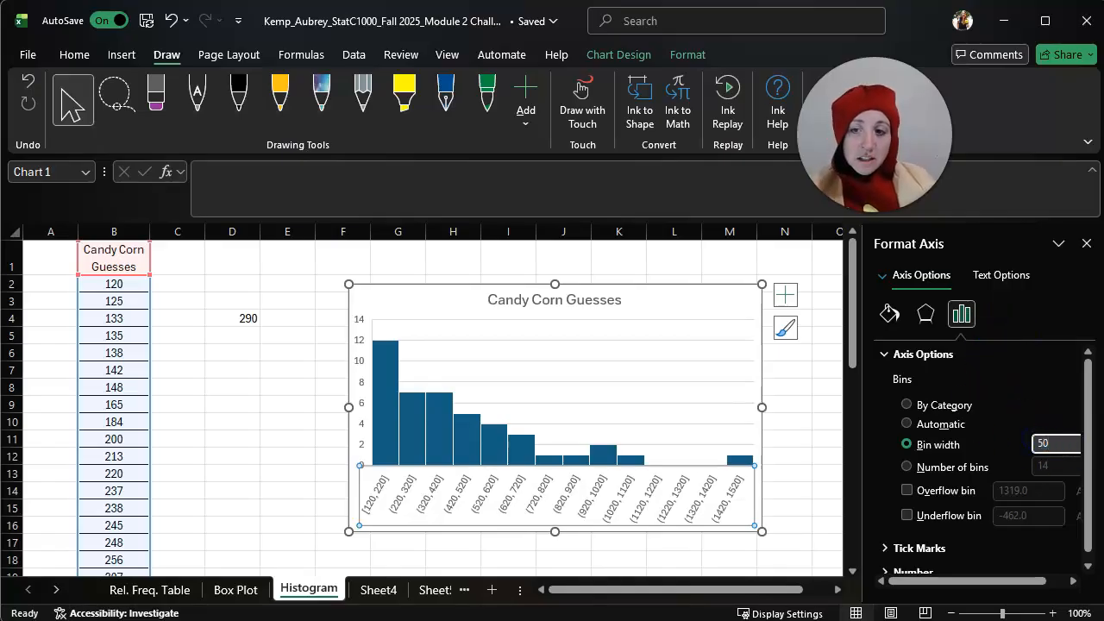
{"action": "type", "text": "50"}
{"action": "key", "text": "Return"}
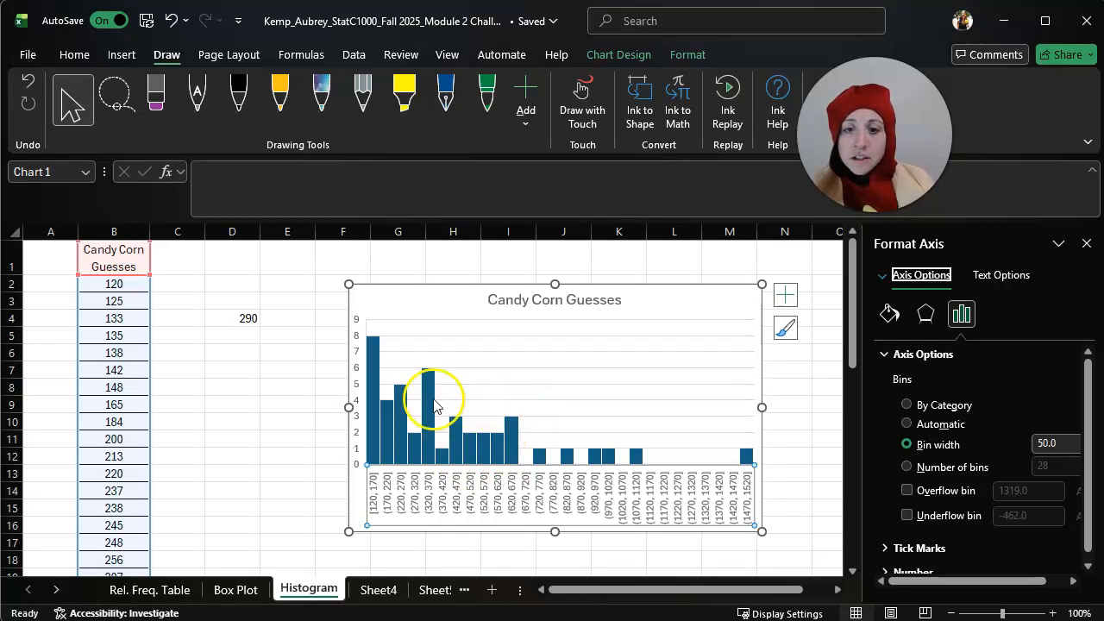
Set the histogram's bin width back to 100 and inspect the second bar's value
{"action": "left_click", "coordinate": [1045, 442]}
{"action": "type", "text": "100"}
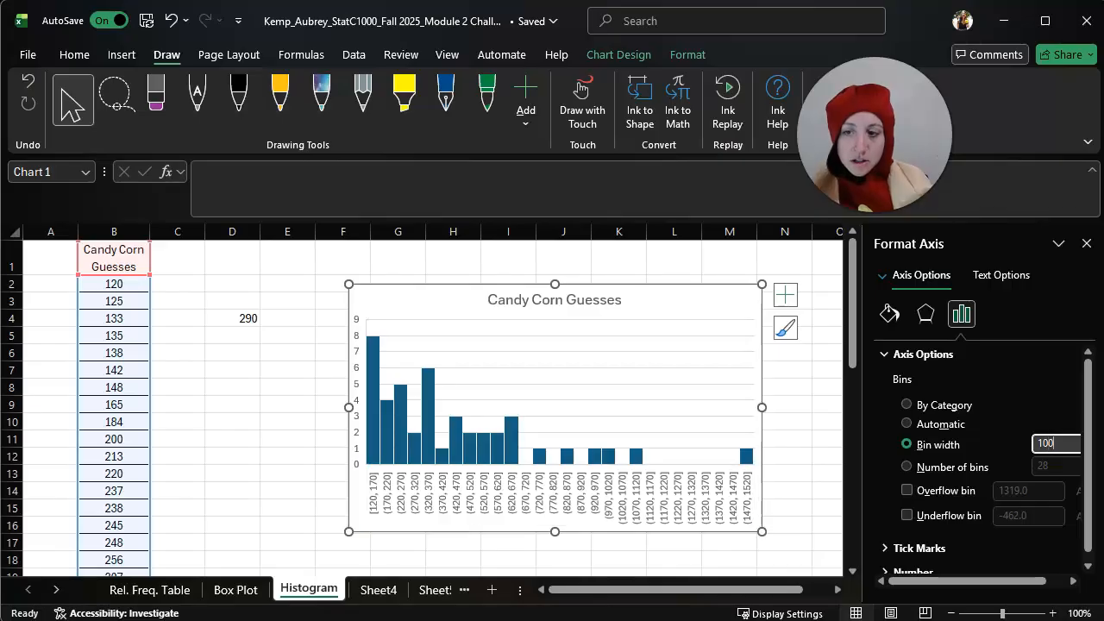
{"action": "key", "text": "Return"}
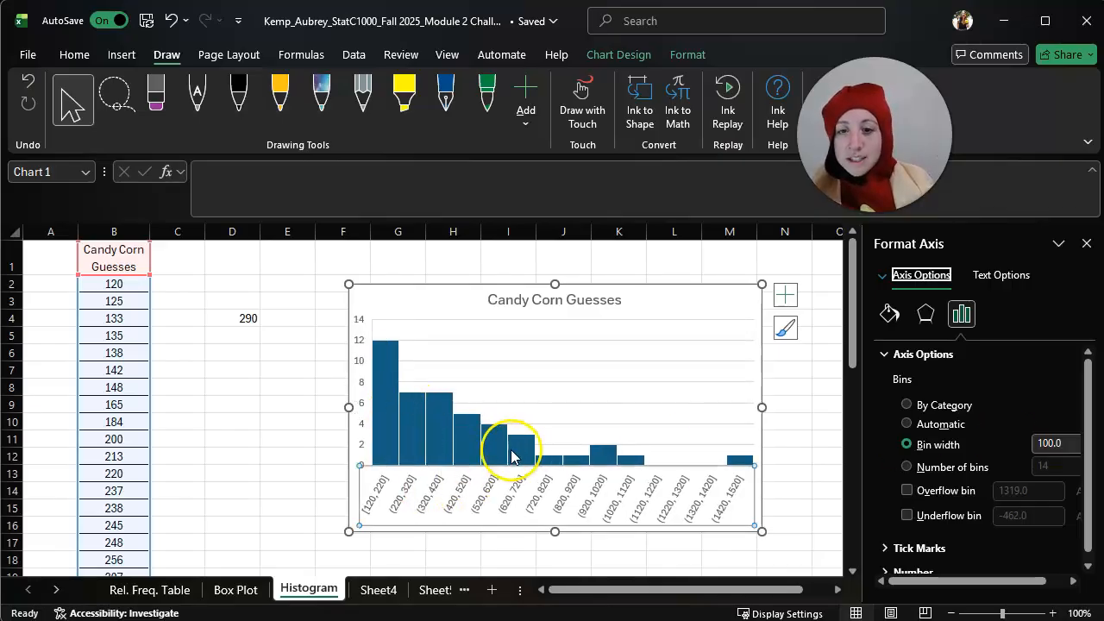
{"action": "mouse_move", "coordinate": [408, 440]}
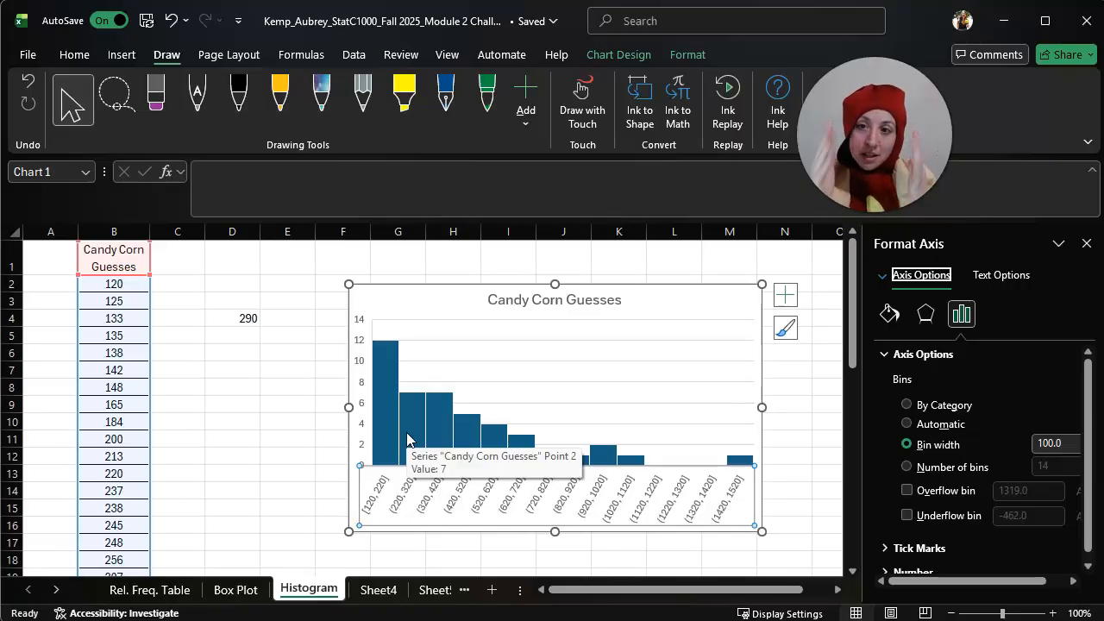
Change the horizontal axis bin width to 50 again to compare the histogram's shape
{"action": "left_click_drag", "start_coordinate": [1070, 444], "coordinate": [1067, 444]}
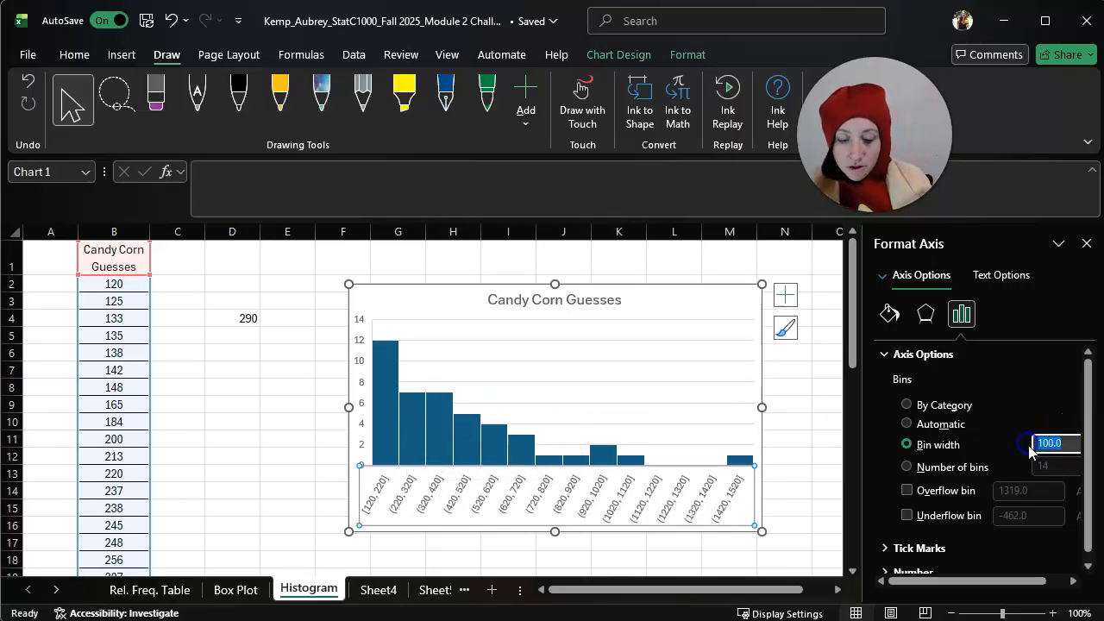
{"action": "type", "text": "50"}
{"action": "key", "text": "Return"}
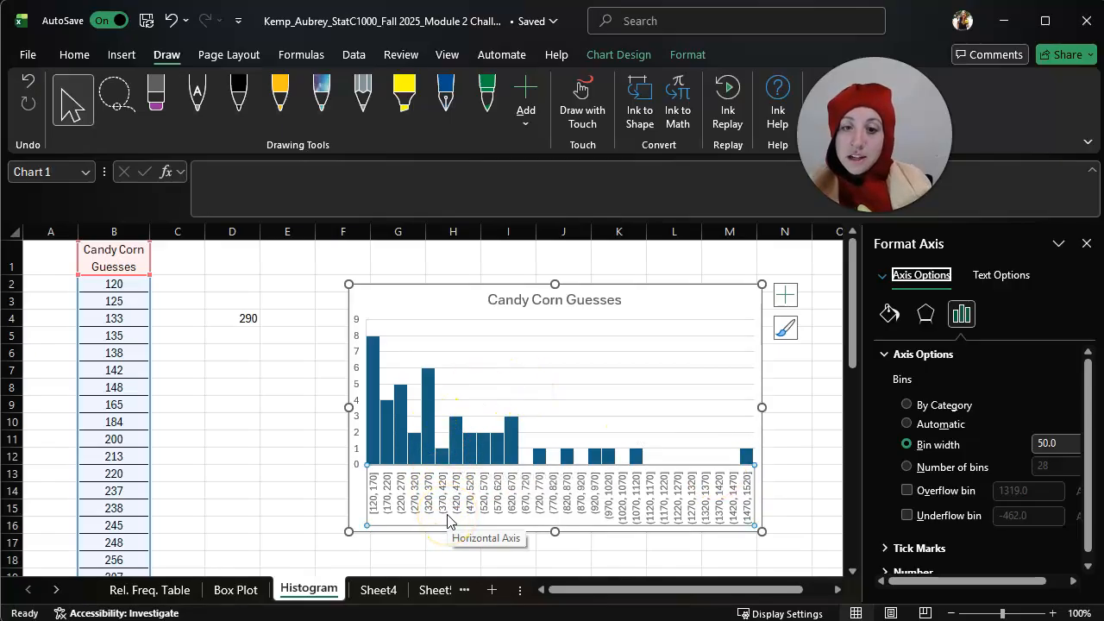
Restore the horizontal axis bin width to 100
{"action": "left_click", "coordinate": [1064, 443]}
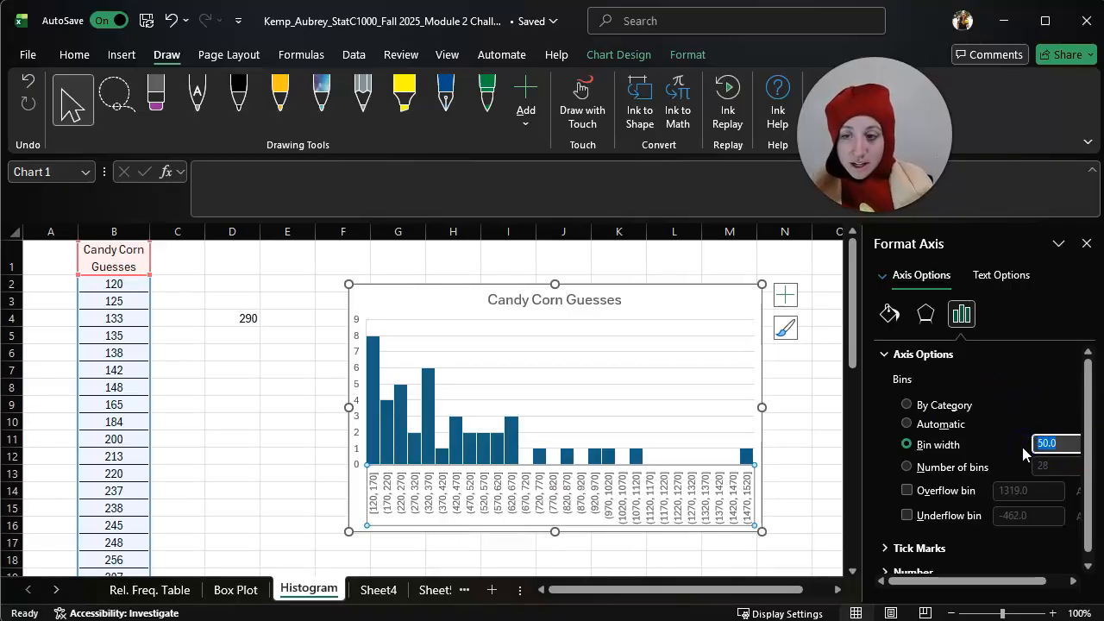
{"action": "type", "text": "100"}
{"action": "key", "text": "Return"}
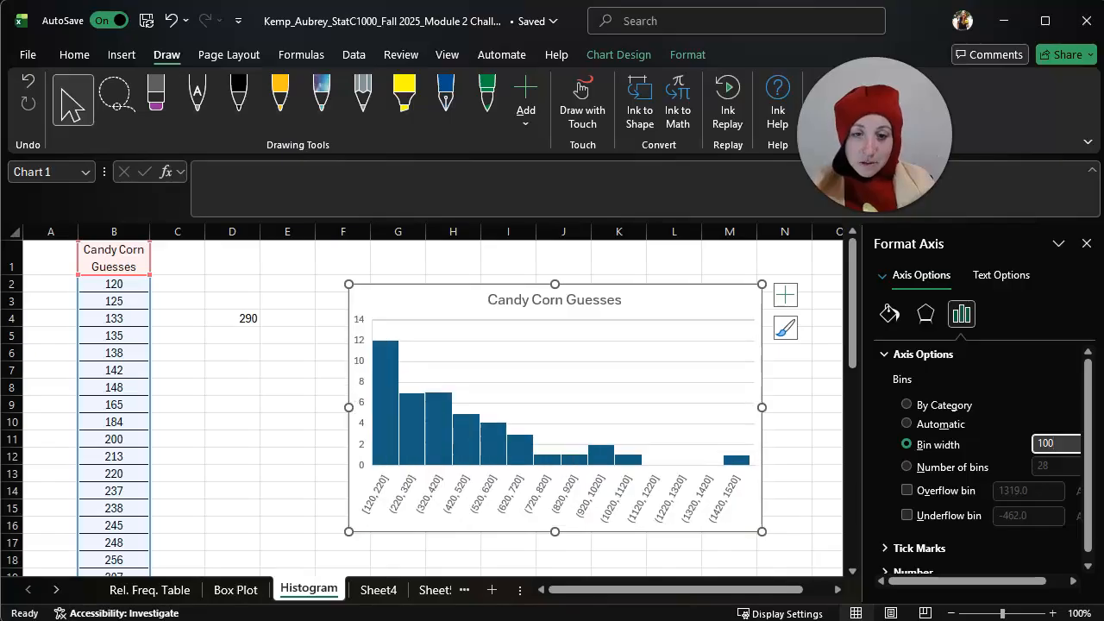
{"action": "left_click", "coordinate": [676, 501]}
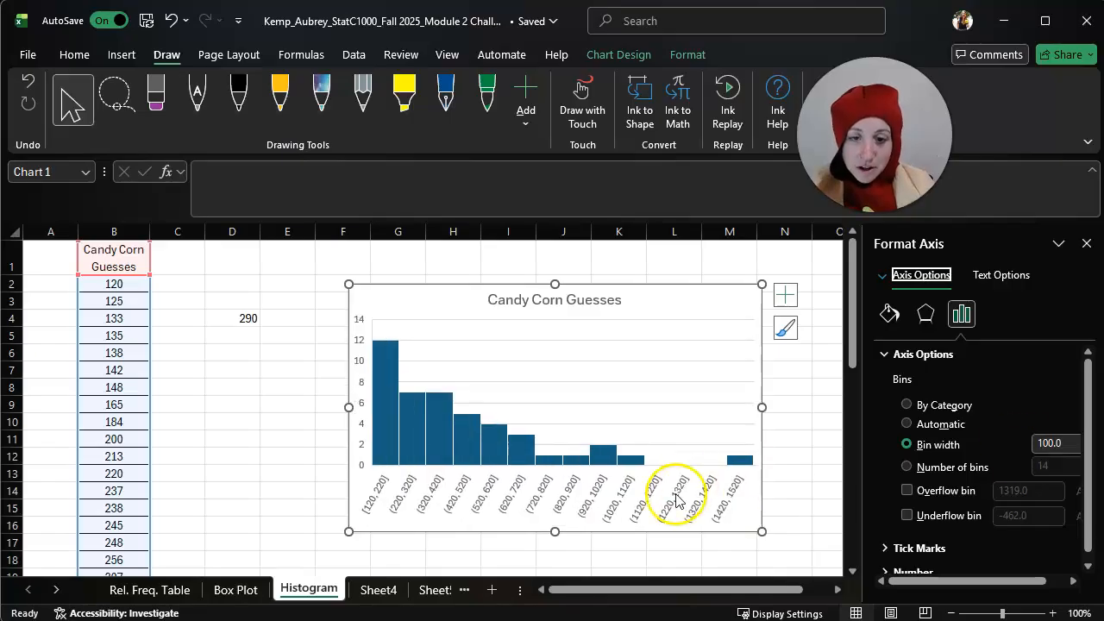
Reopen the bin options of the histogram's horizontal axis and set the bin width to 50
{"action": "left_click", "coordinate": [438, 429]}
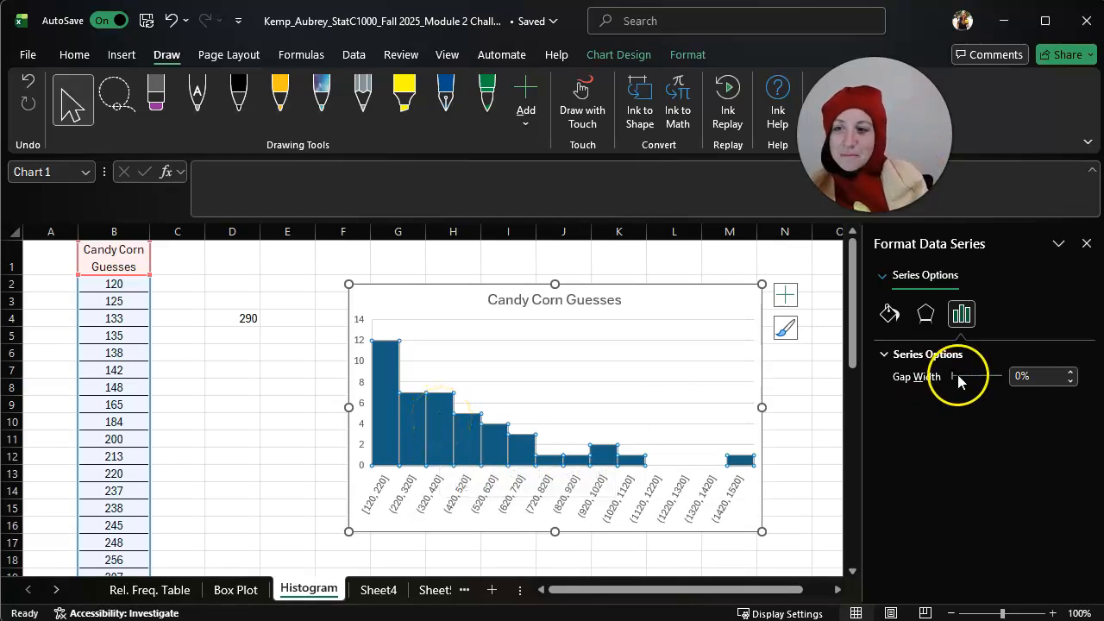
{"action": "left_click", "coordinate": [886, 358]}
{"action": "left_click", "coordinate": [542, 507]}
{"action": "left_click", "coordinate": [535, 506]}
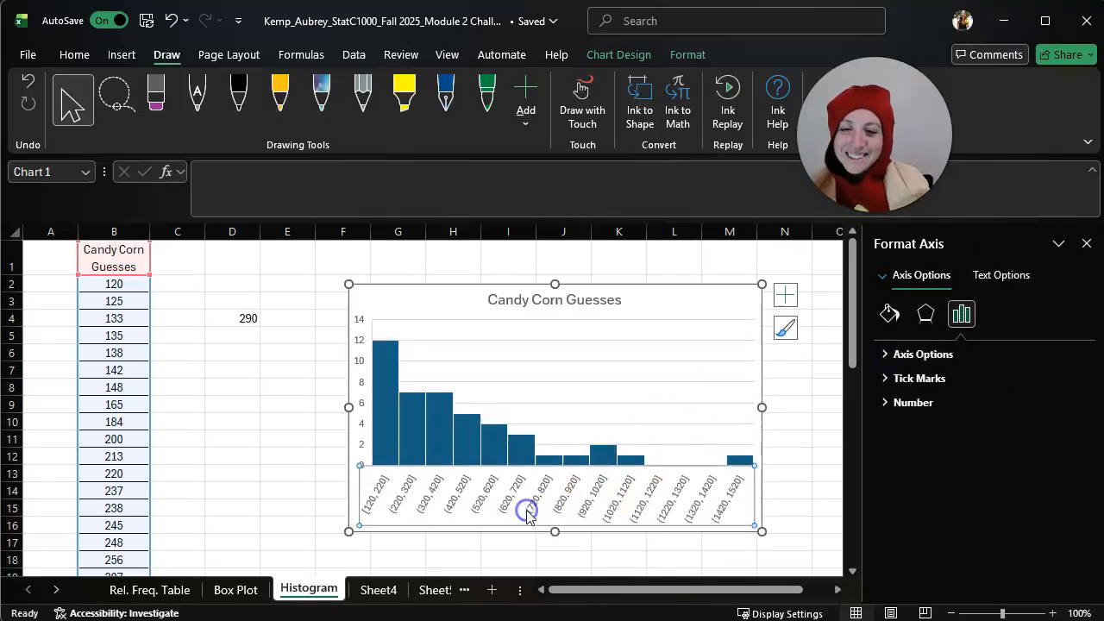
{"action": "left_click", "coordinate": [888, 353]}
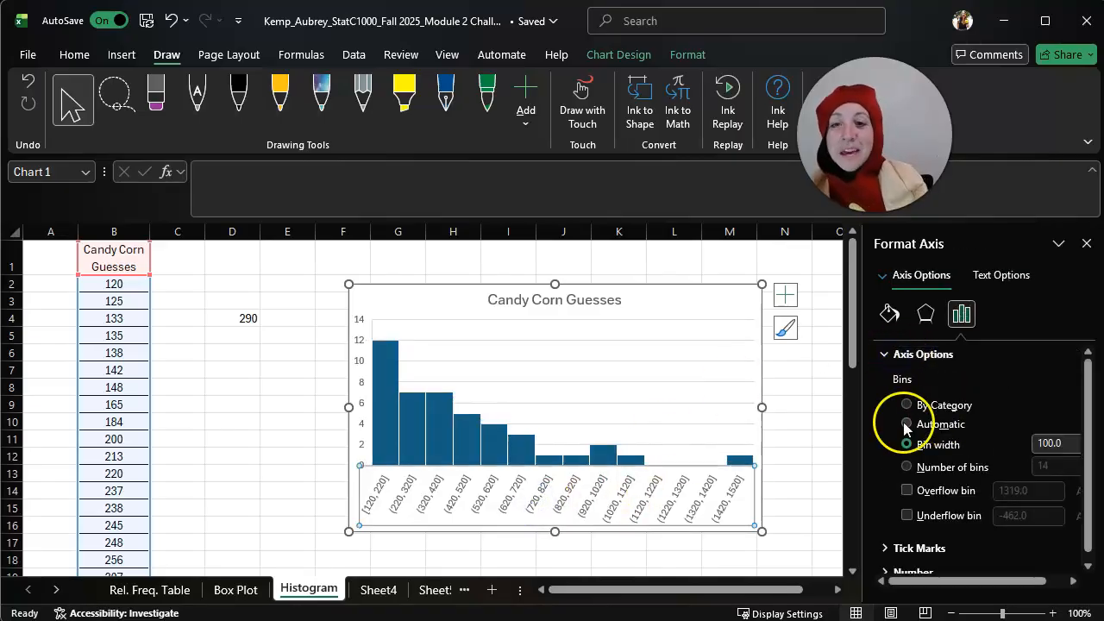
{"action": "left_click", "coordinate": [1060, 444]}
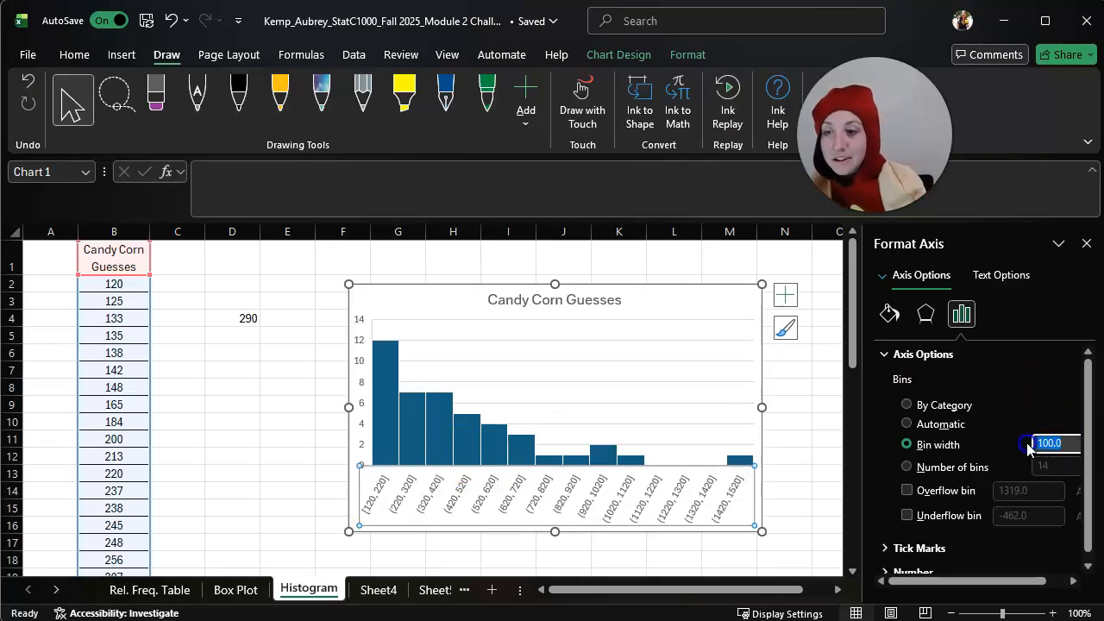
{"action": "type", "text": "50"}
{"action": "key", "text": "Return"}
Reduce the histogram's bin width to 25
{"action": "left_click", "coordinate": [1060, 444]}
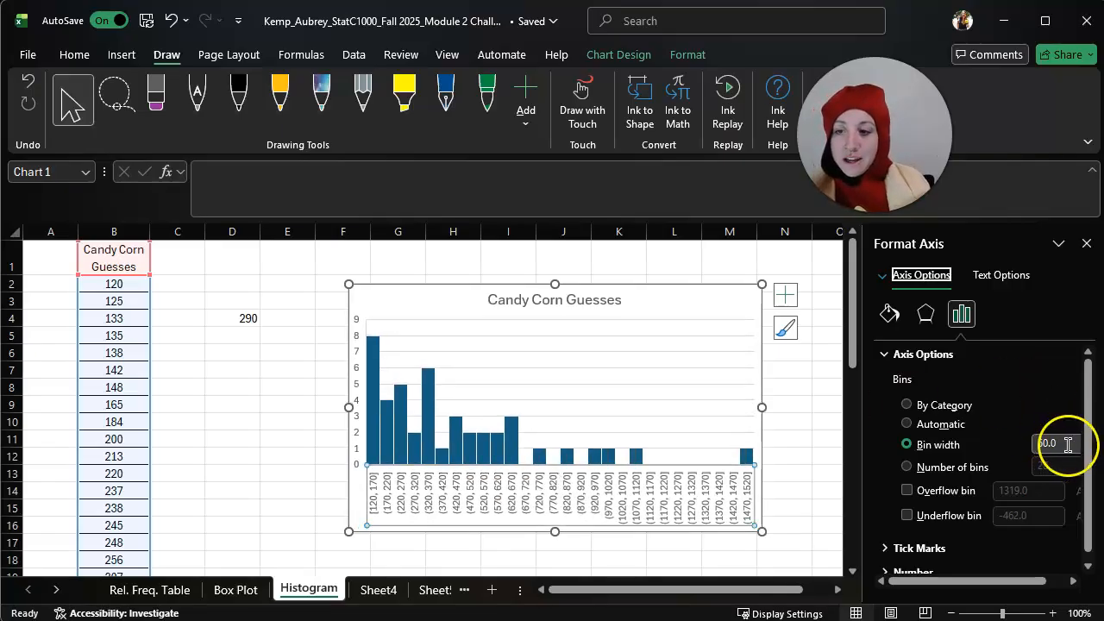
{"action": "type", "text": "25"}
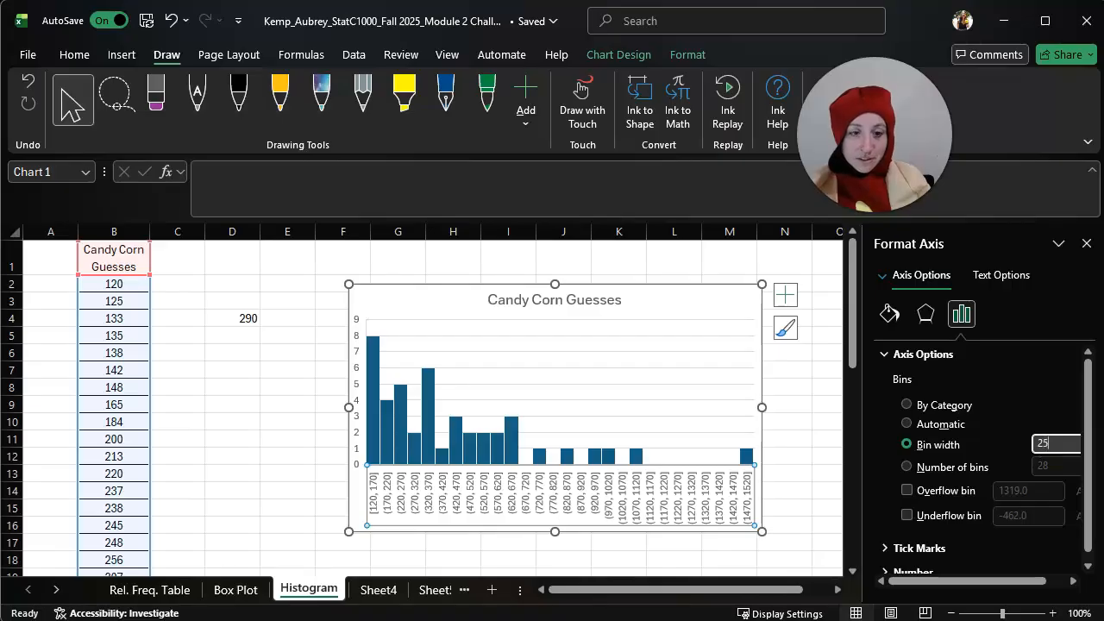
{"action": "key", "text": "Return"}
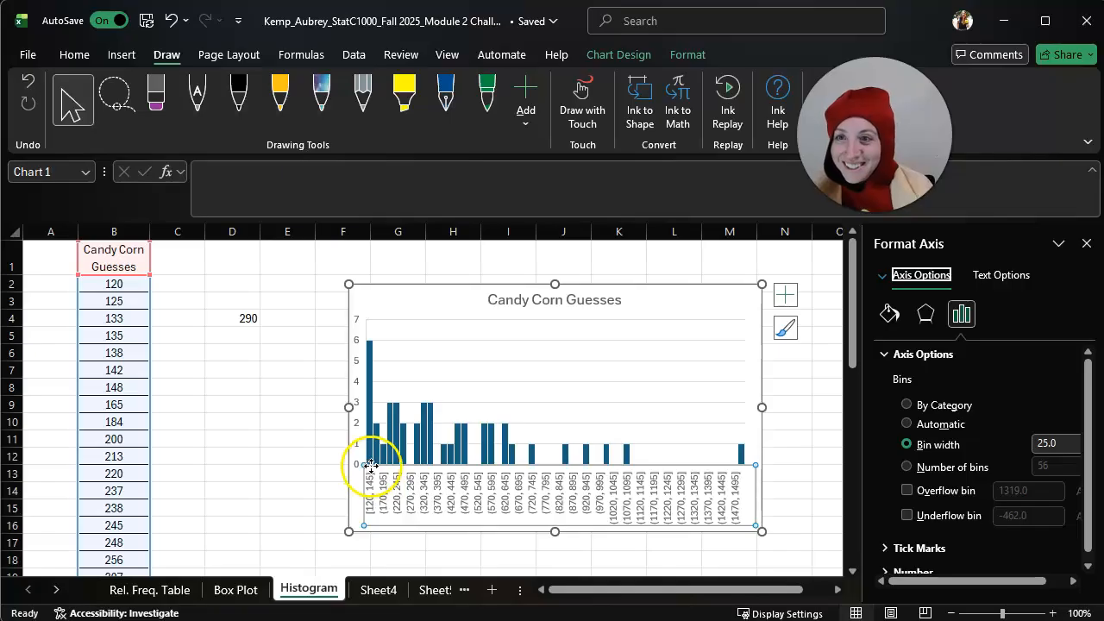
Set the histogram's bin width to 100 and select the bars to inspect the first one
{"action": "left_click", "coordinate": [1063, 445]}
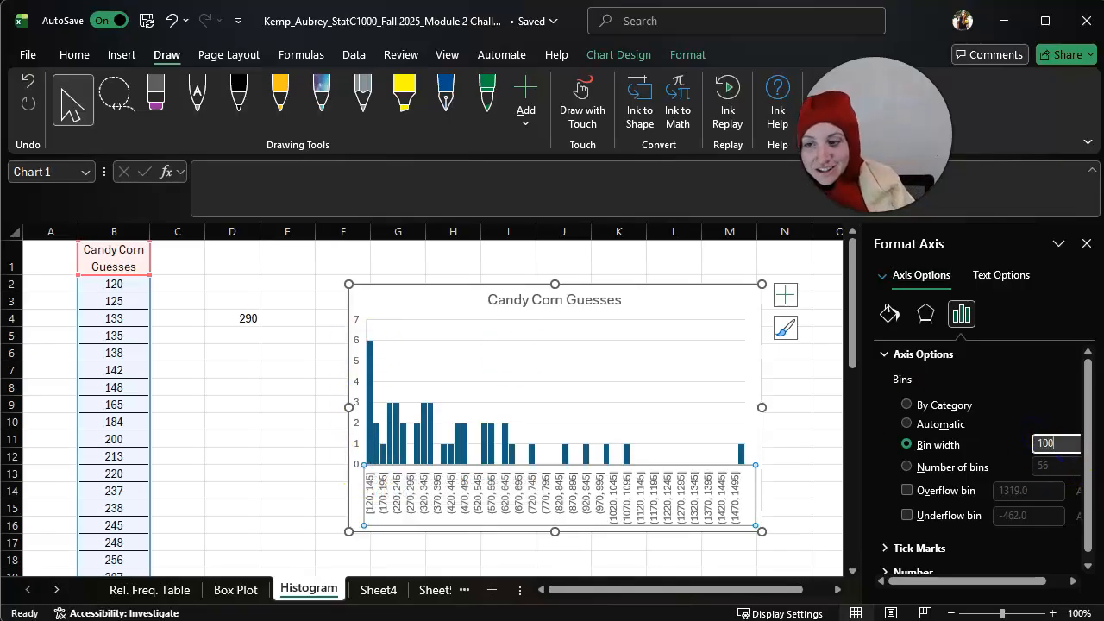
{"action": "key", "text": "Return"}
{"action": "left_click", "coordinate": [383, 359]}
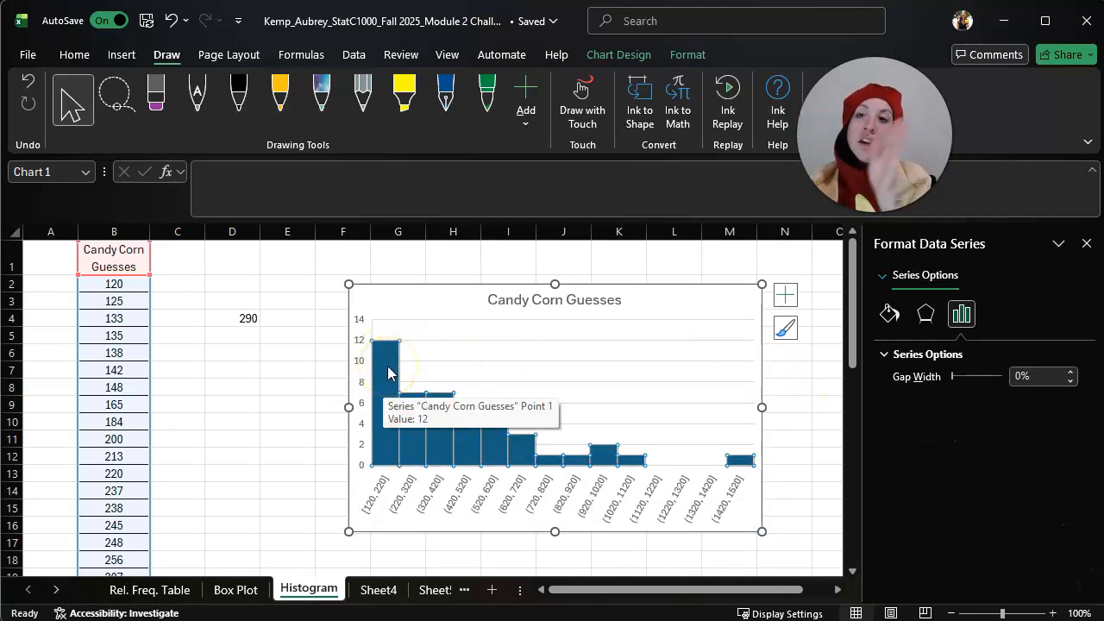
Reopen the bin options of the histogram's horizontal axis and set the bin width to 500
{"action": "left_click", "coordinate": [390, 399]}
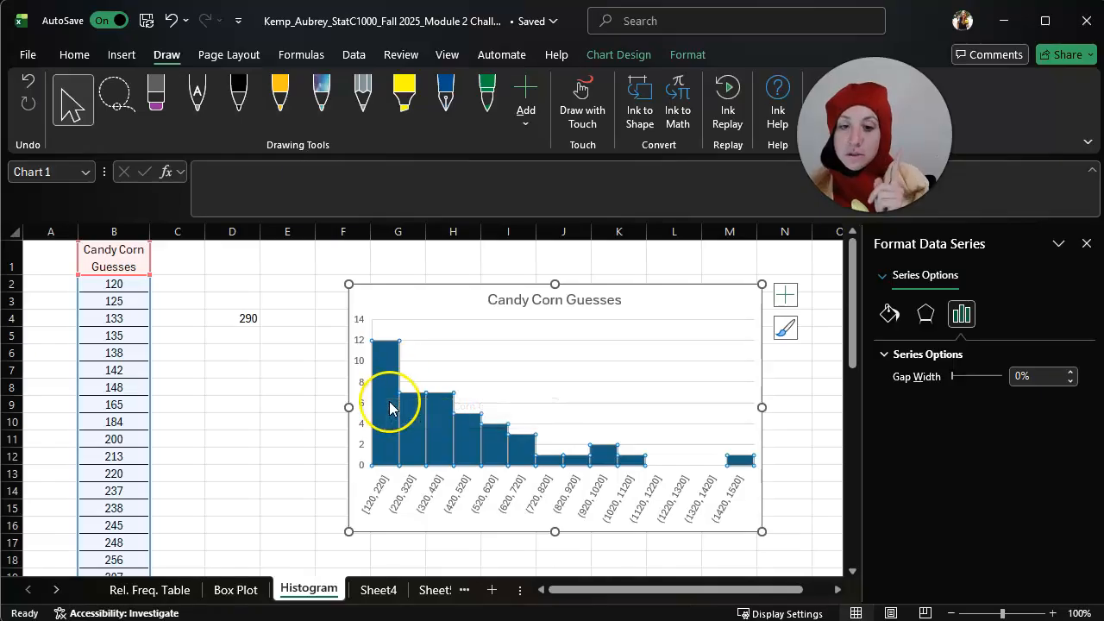
{"action": "left_click", "coordinate": [385, 364]}
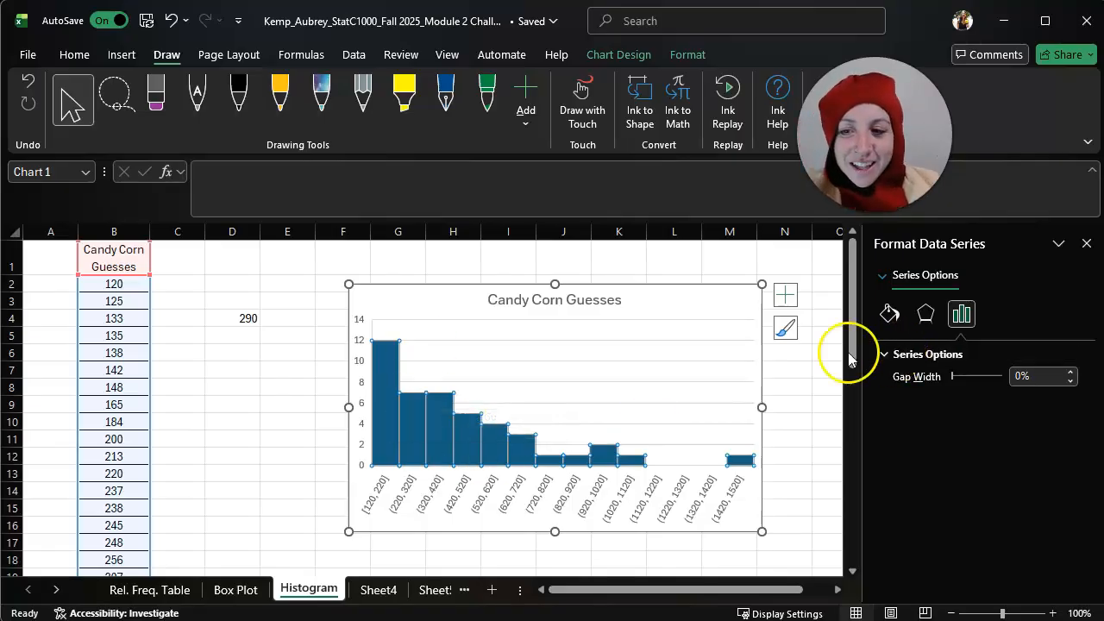
{"action": "left_click", "coordinate": [889, 355]}
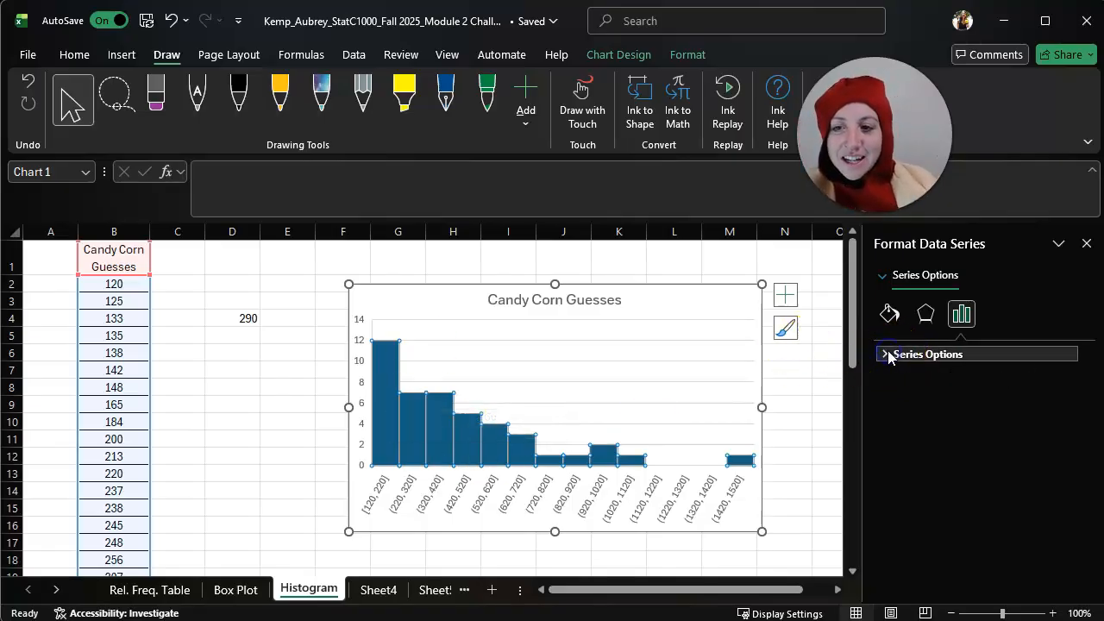
{"action": "left_click", "coordinate": [428, 496]}
{"action": "right_click", "coordinate": [432, 495]}
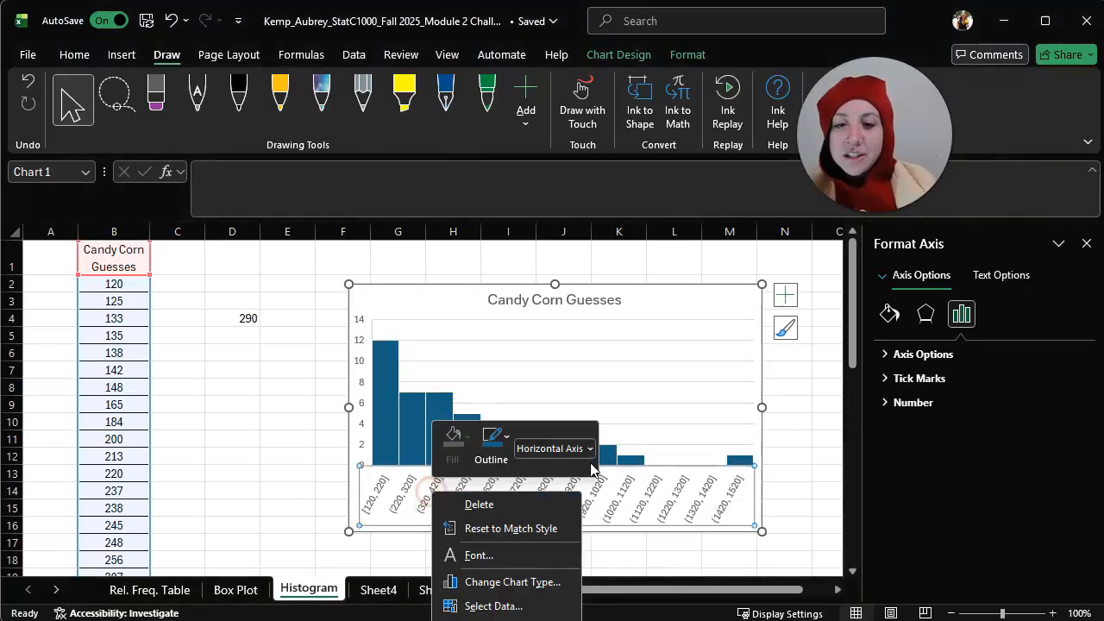
{"action": "left_click", "coordinate": [886, 354]}
{"action": "left_click", "coordinate": [1033, 444]}
{"action": "double_click", "coordinate": [1035, 443]}
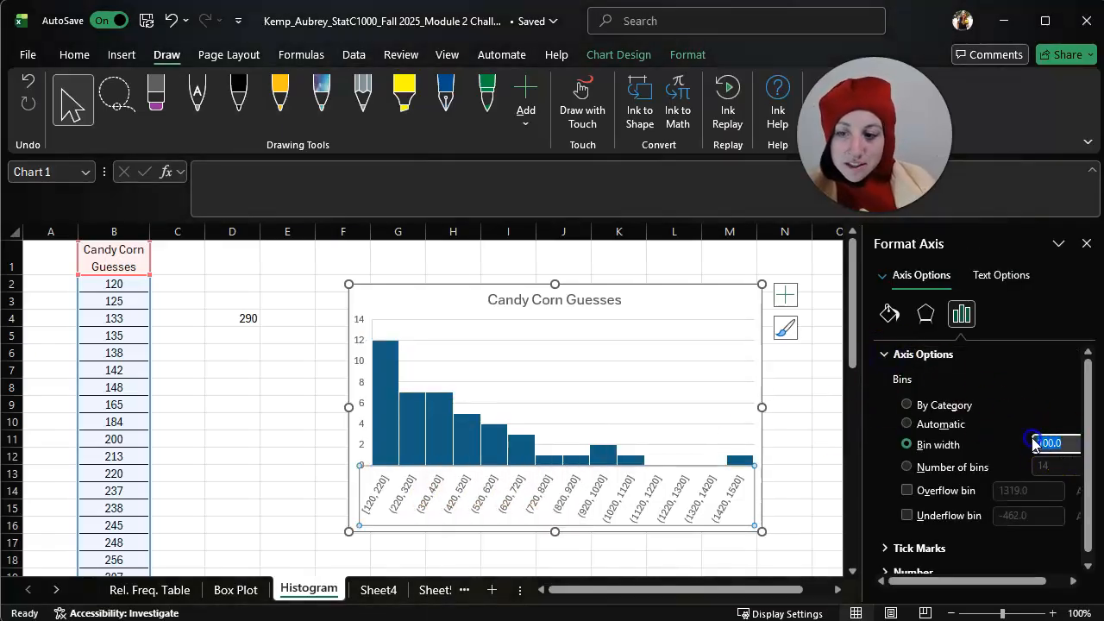
{"action": "type", "text": "500"}
{"action": "key", "text": "Return"}
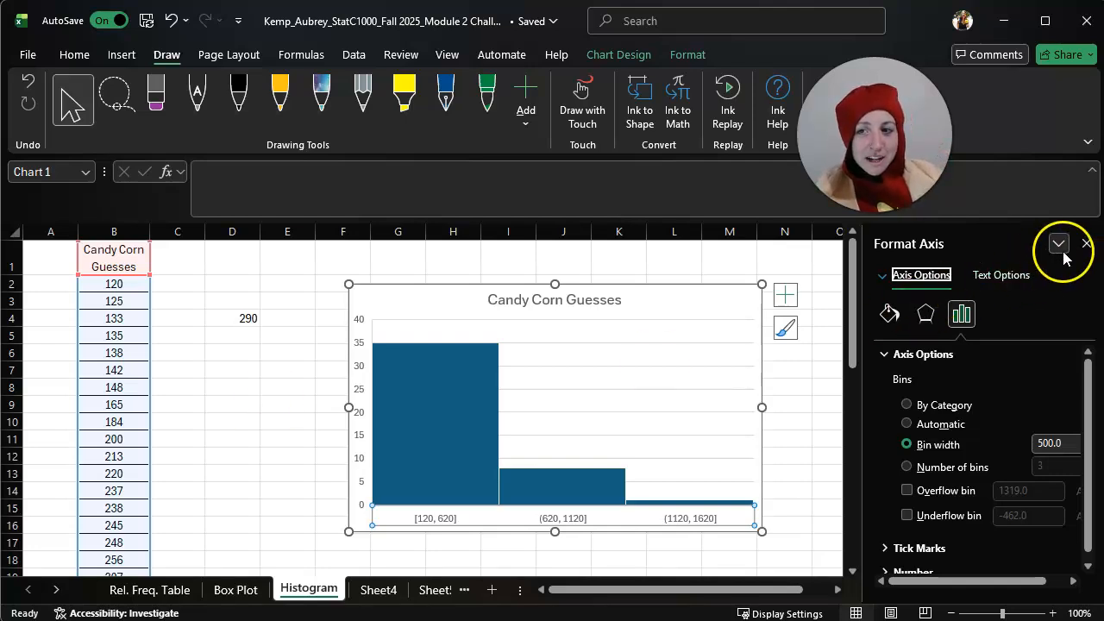
Set the histogram's bin width to 30 and close the axis formatting options
{"action": "left_click_drag", "start_coordinate": [1060, 445], "coordinate": [1028, 450]}
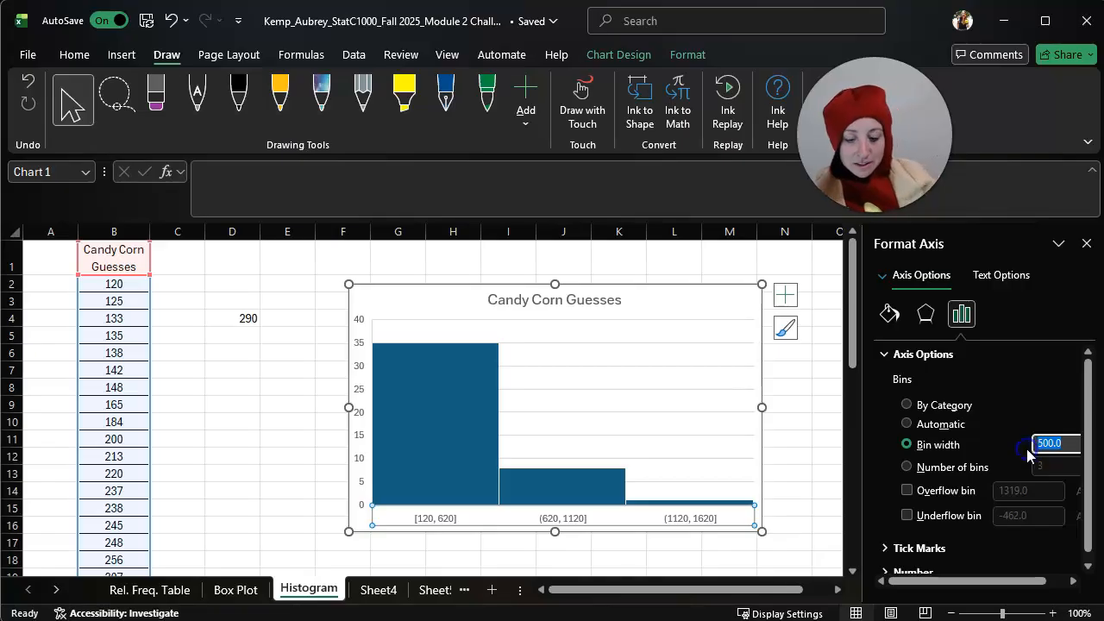
{"action": "type", "text": "30"}
{"action": "key", "text": "Return"}
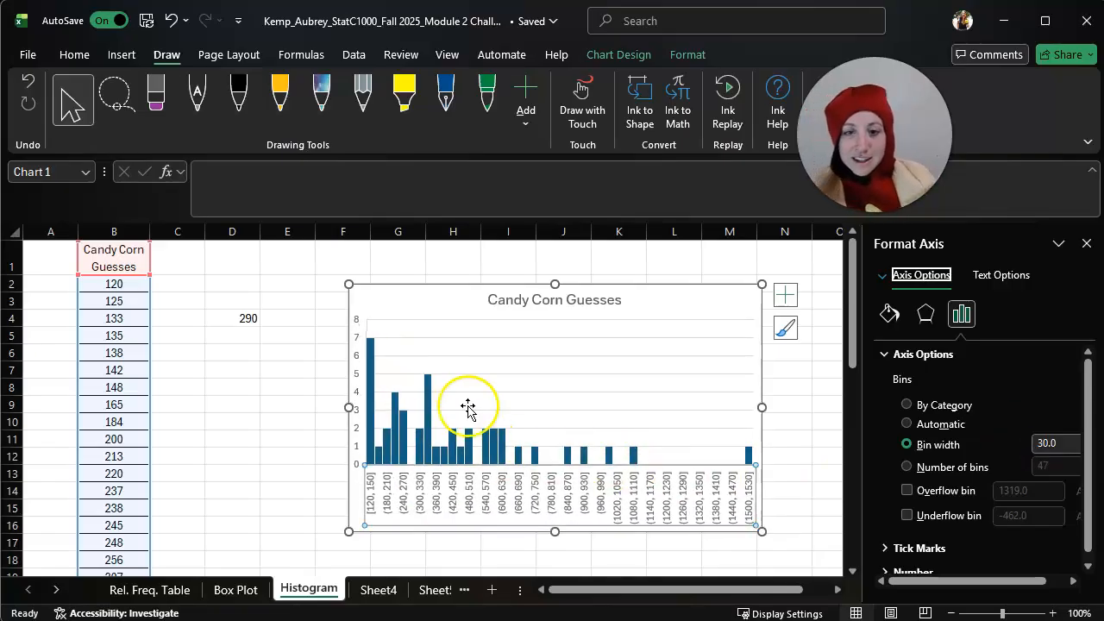
{"action": "left_click", "coordinate": [1087, 243]}
Highlight the histogram's two tallest bars individually to examine their heights and bin intervals, and leave the whole chart selected
{"action": "left_click", "coordinate": [426, 388]}
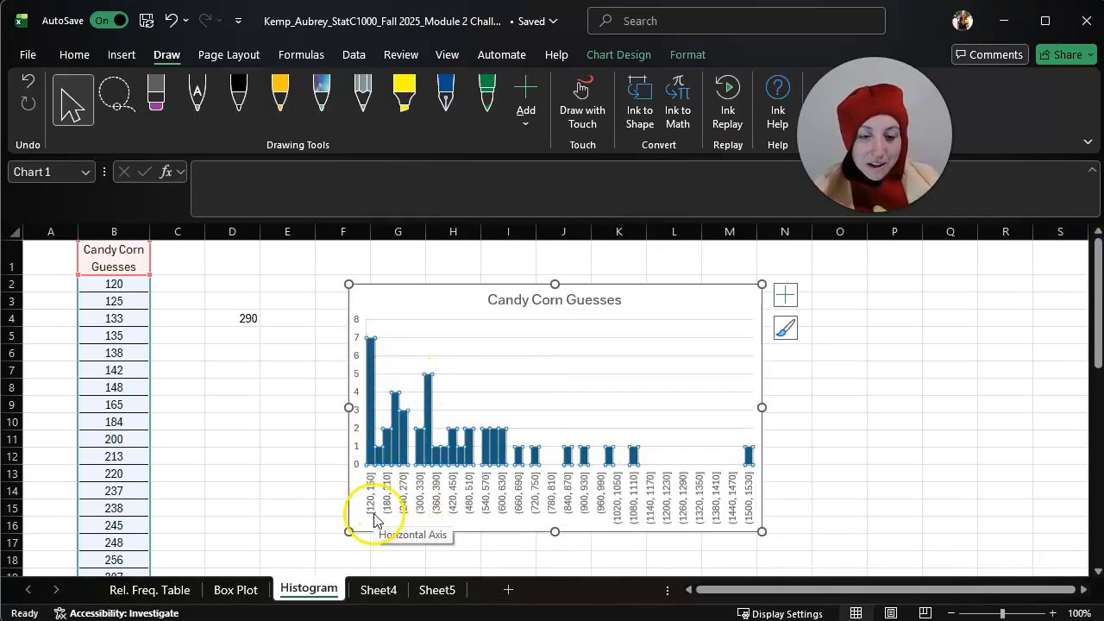
{"action": "left_click", "coordinate": [427, 384]}
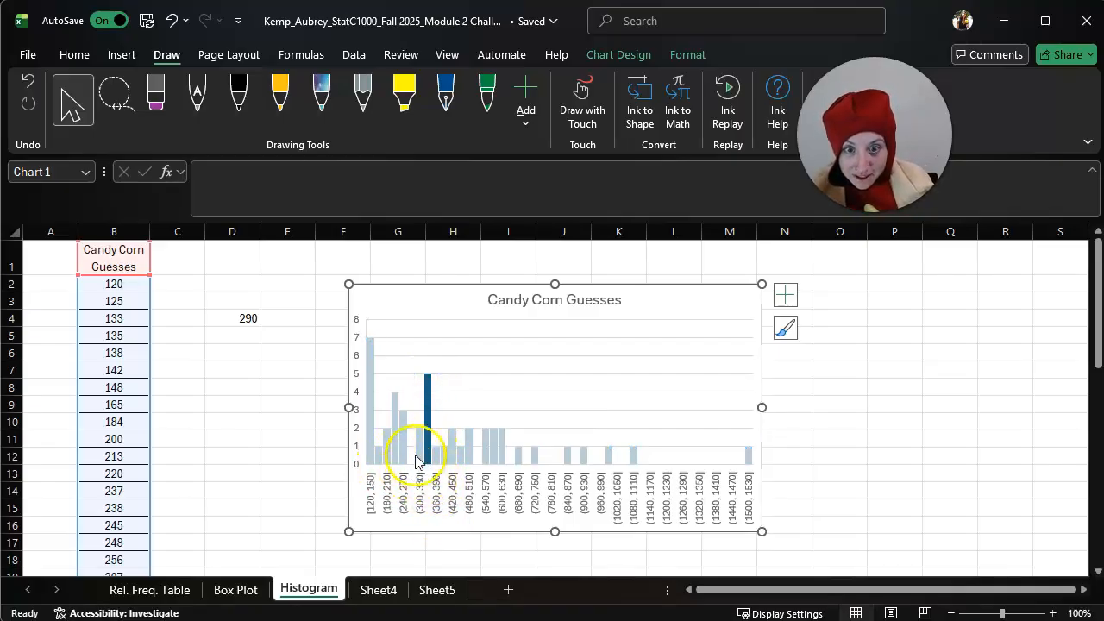
{"action": "left_click", "coordinate": [371, 354]}
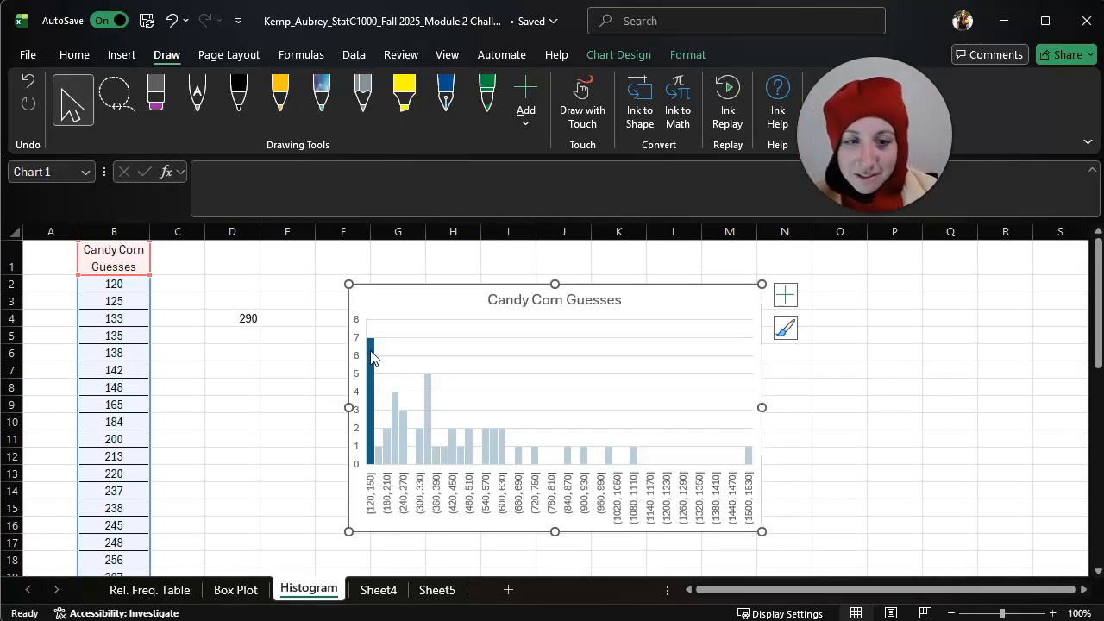
{"action": "left_click", "coordinate": [446, 301]}
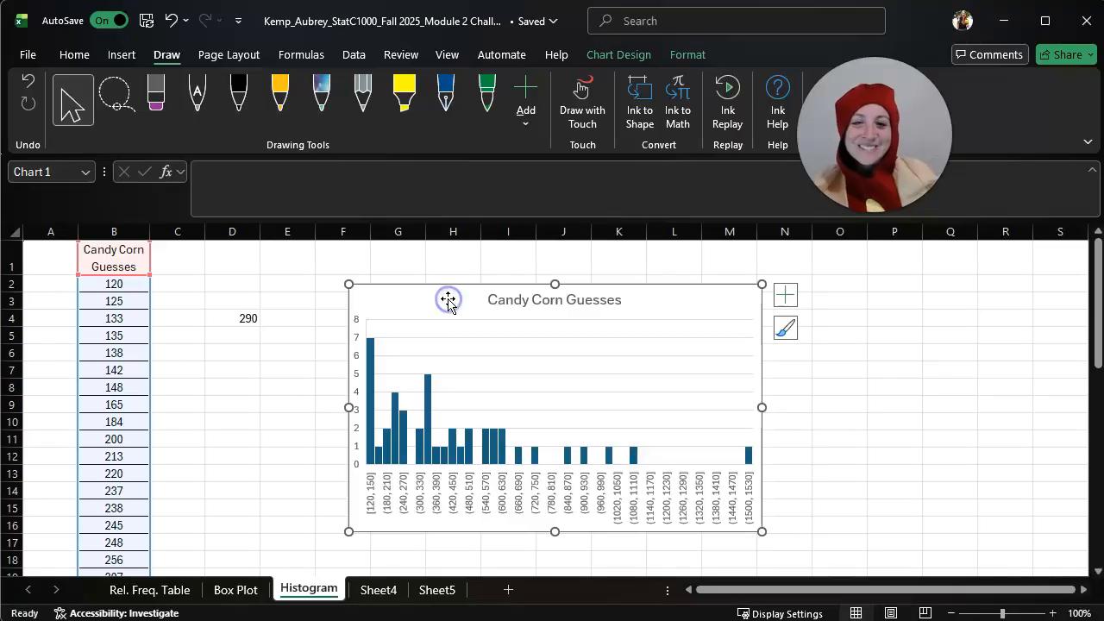
{"action": "left_click", "coordinate": [372, 346]}
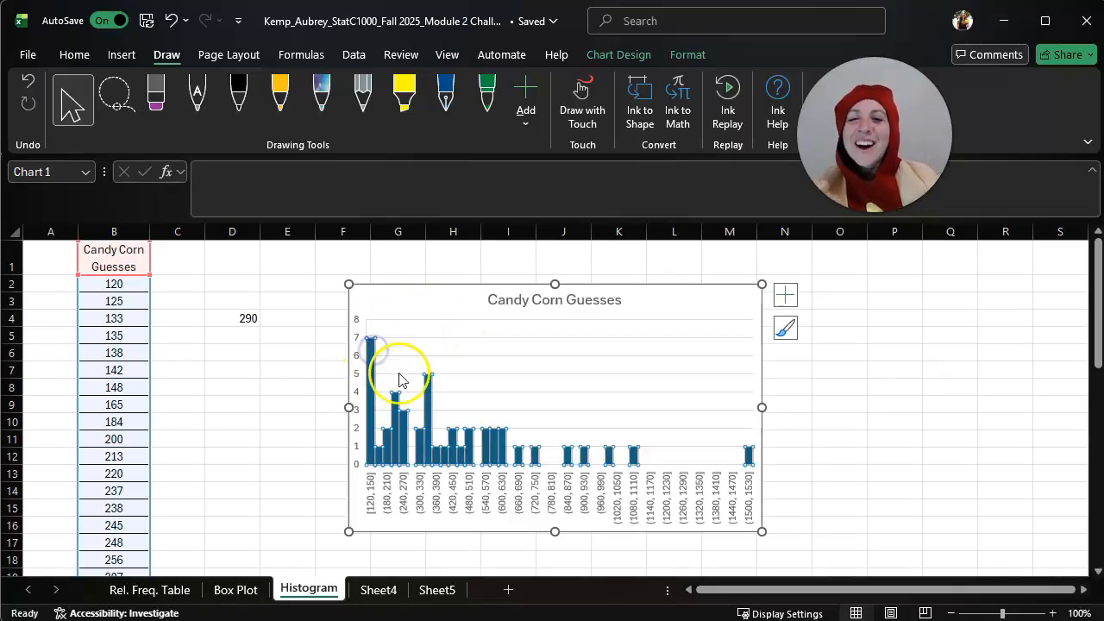
{"action": "mouse_move", "coordinate": [429, 397]}
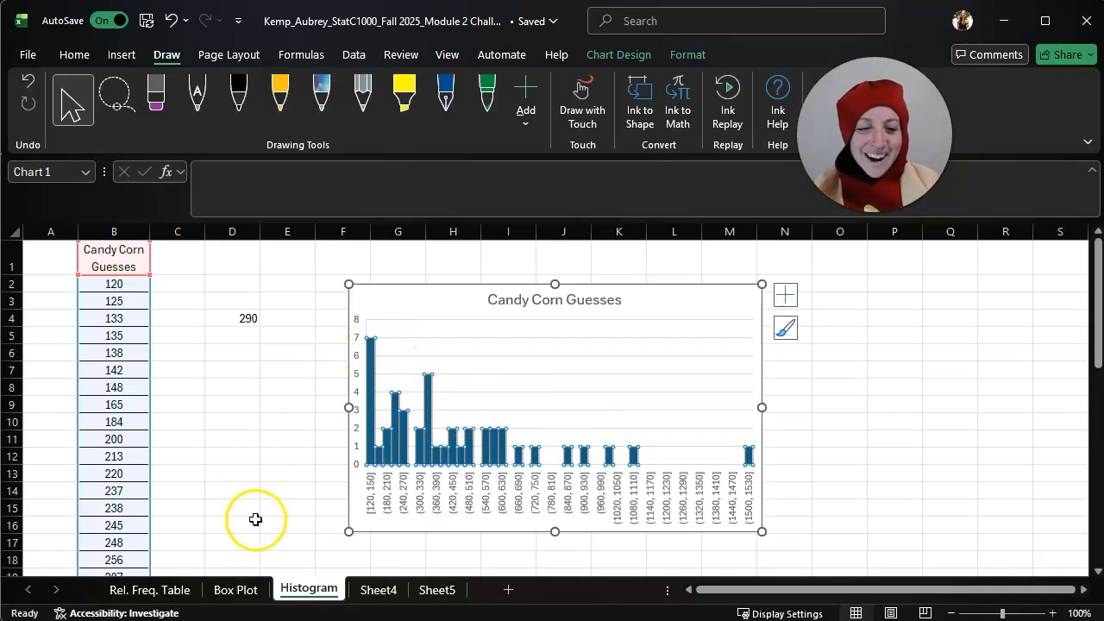
{"action": "left_click", "coordinate": [236, 399]}
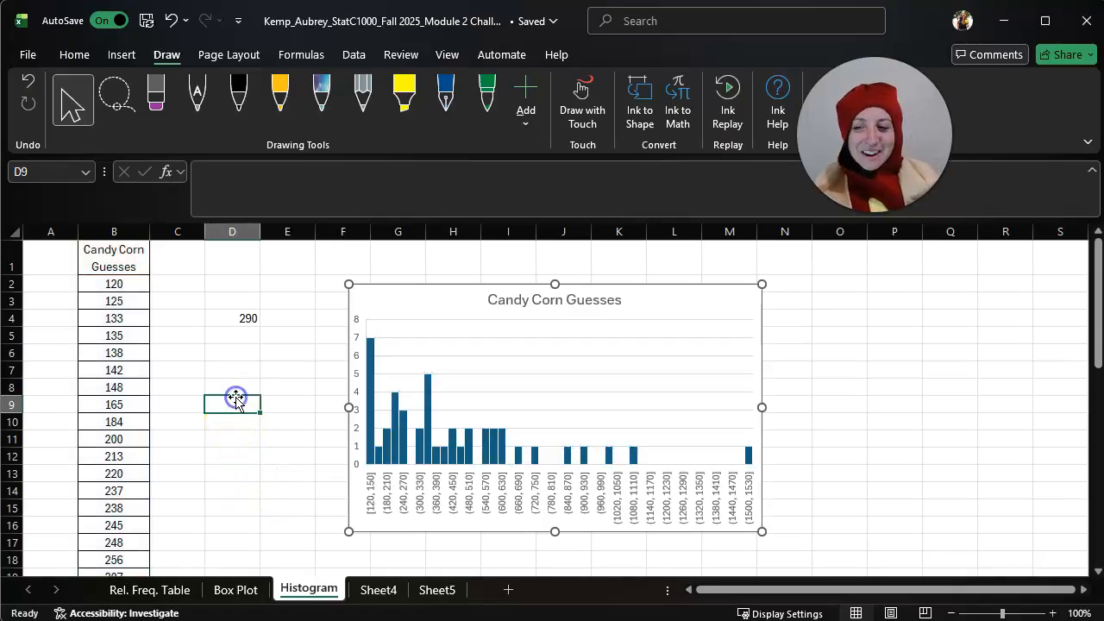
{"action": "left_click", "coordinate": [432, 300]}
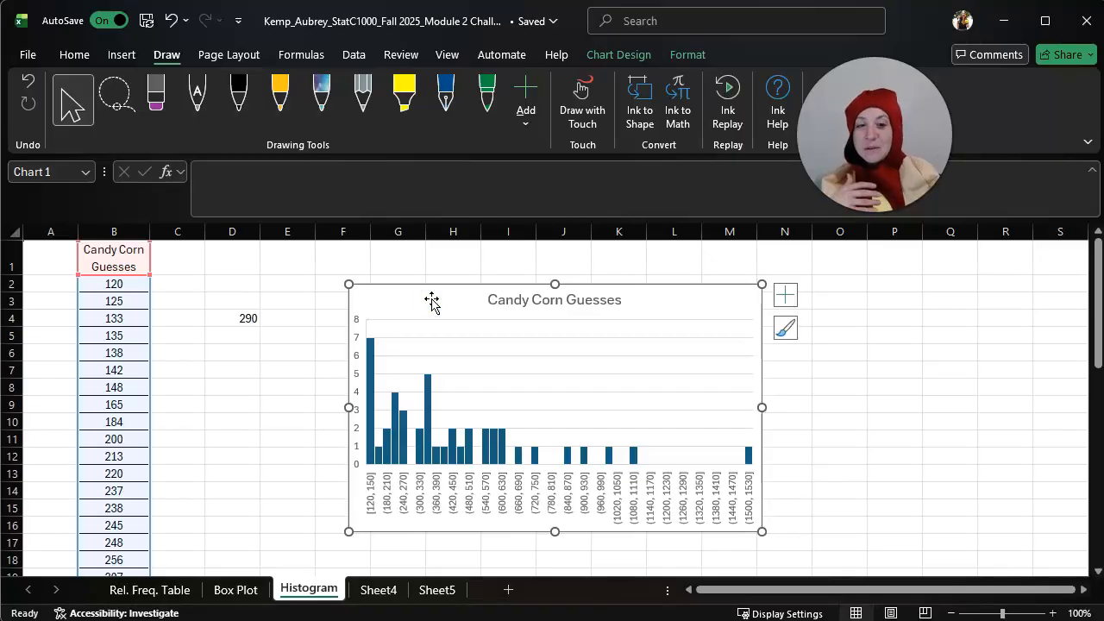